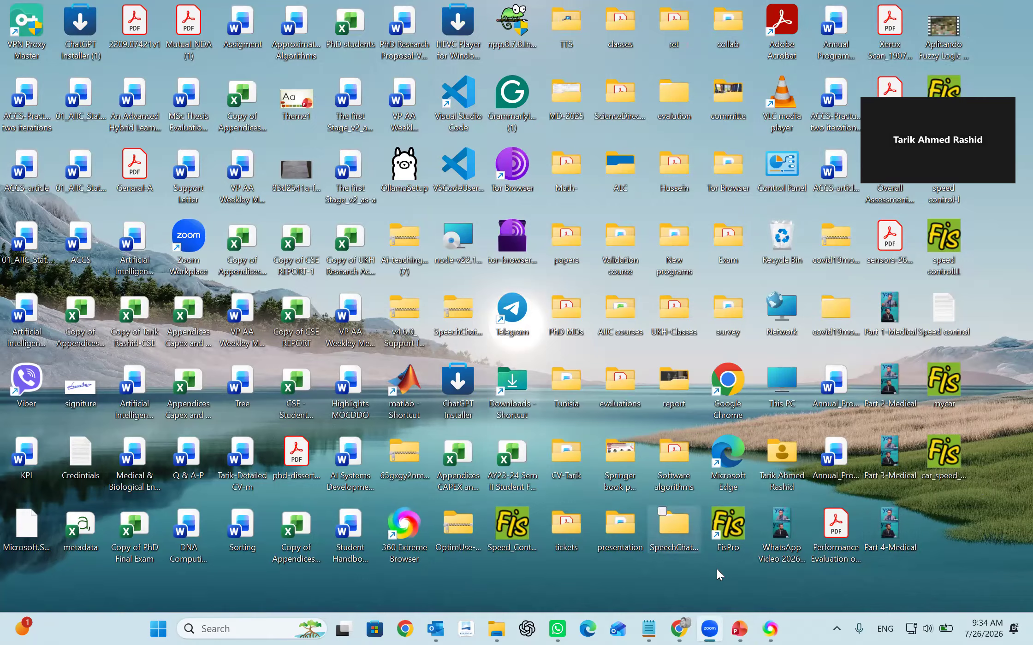
# Launch FisPro in a maximized window and create a new fuzzy inference system
pyautogui.click(733, 531)
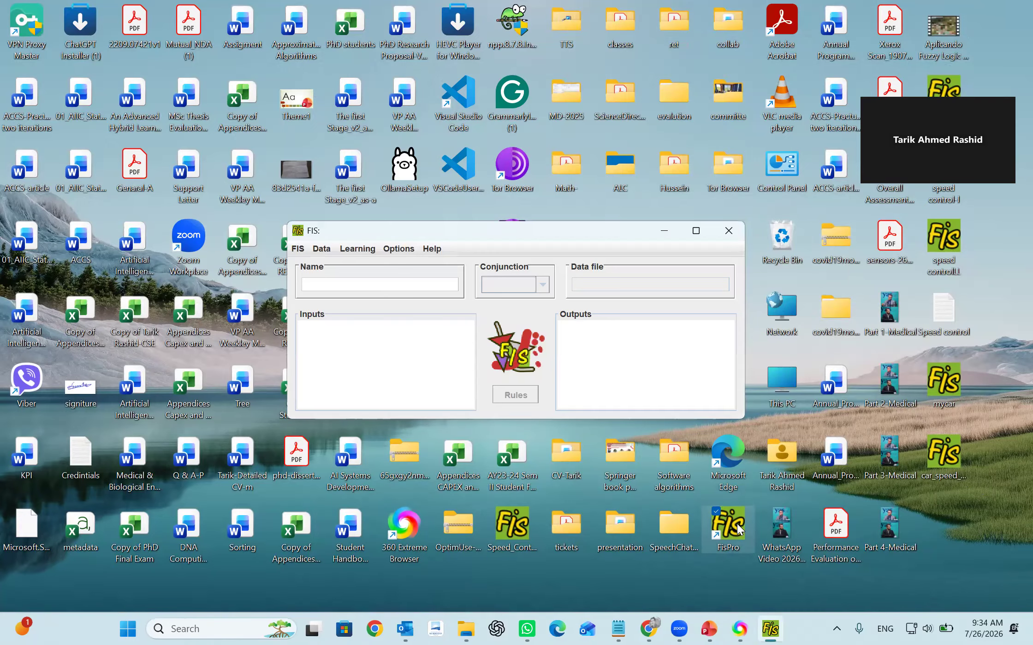
pyautogui.click(697, 231)
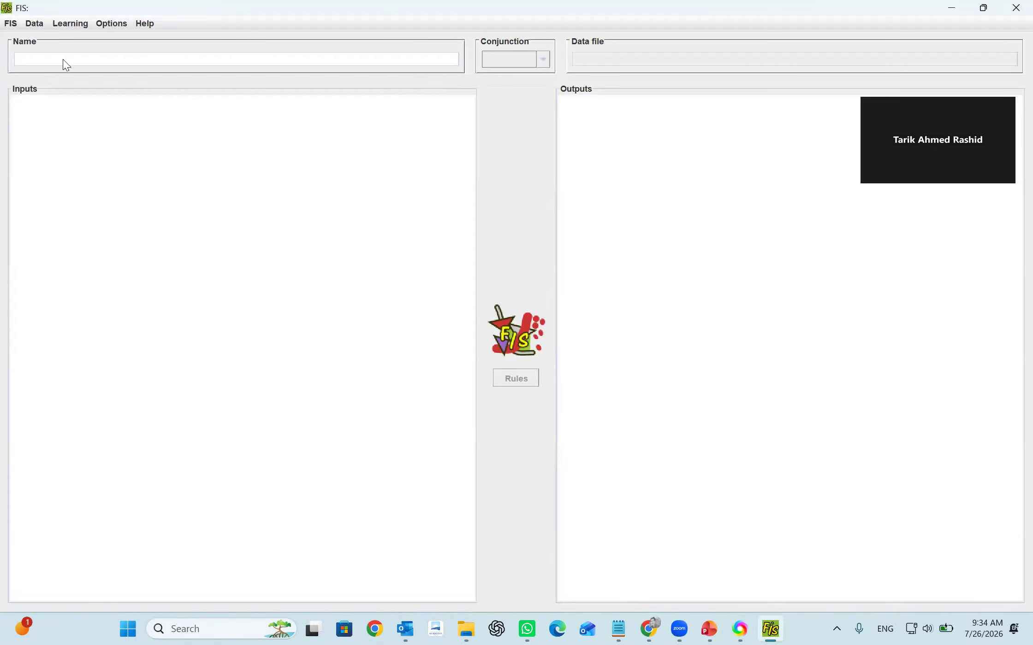
pyautogui.click(10, 23)
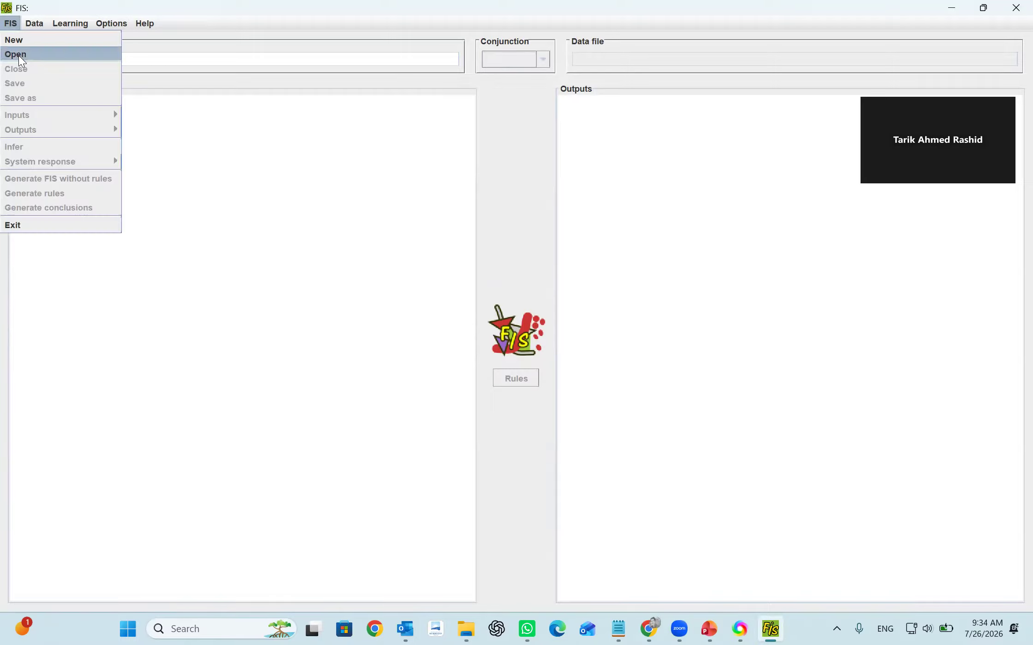
pyautogui.moveTo(69, 24)
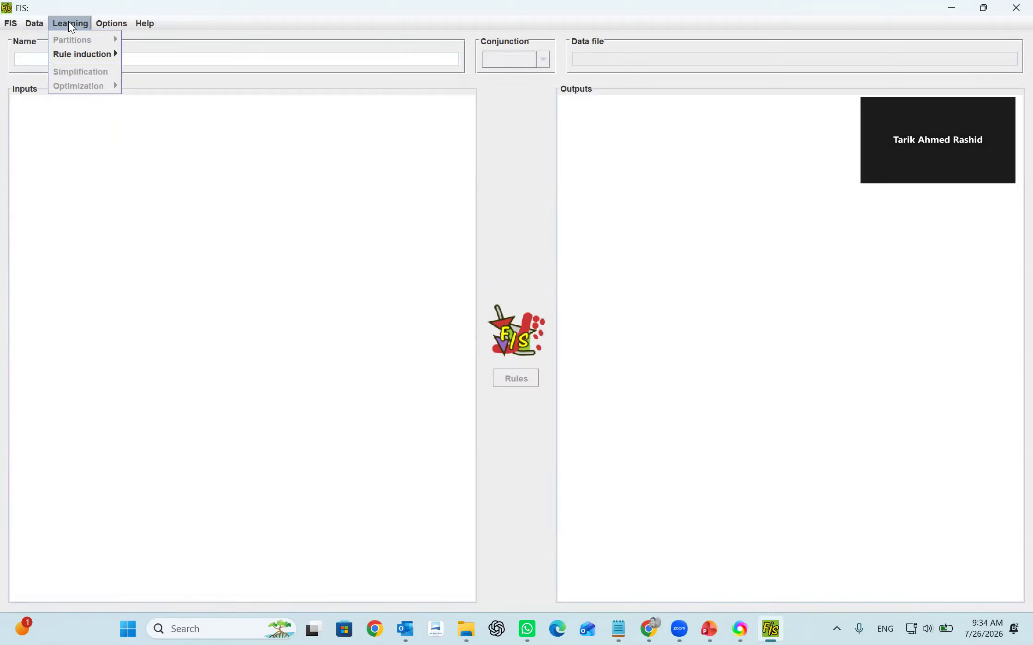
pyautogui.moveTo(83, 60)
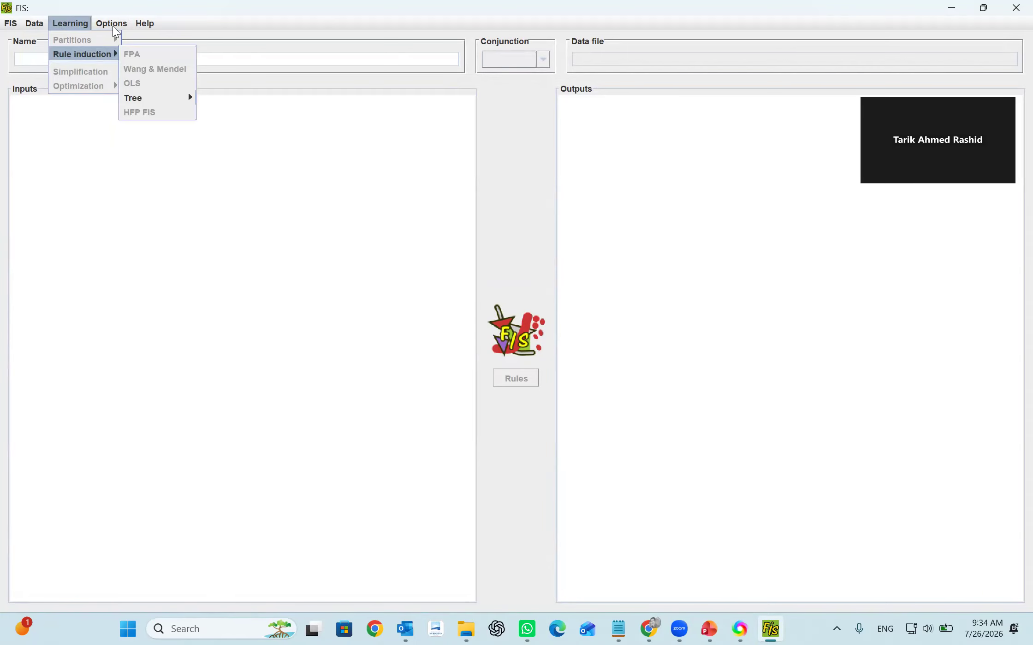
pyautogui.moveTo(112, 25)
pyautogui.moveTo(118, 56)
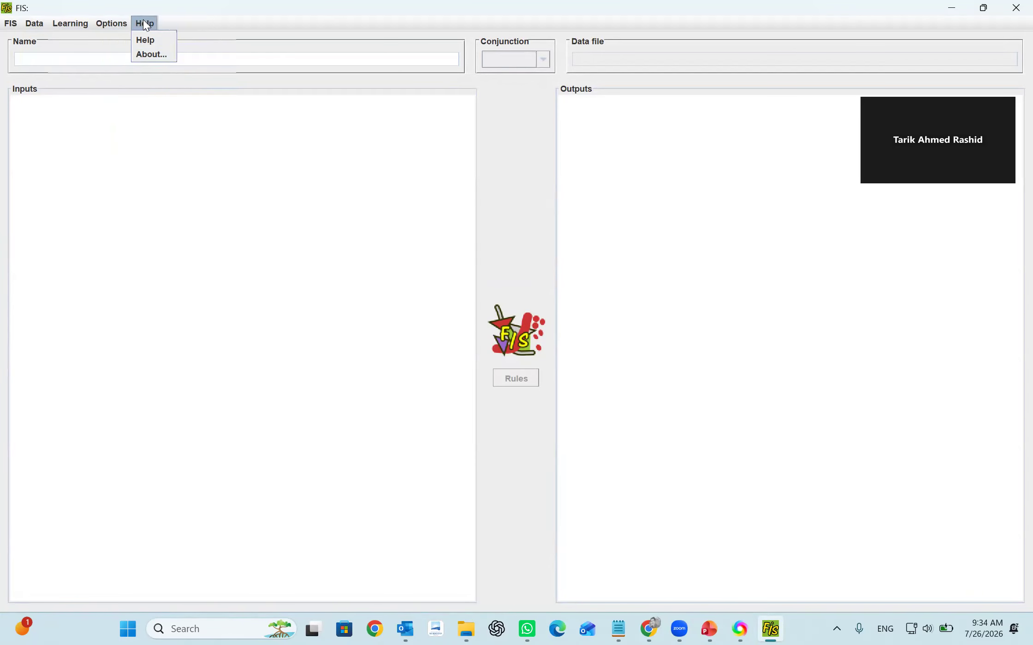
pyautogui.moveTo(27, 21)
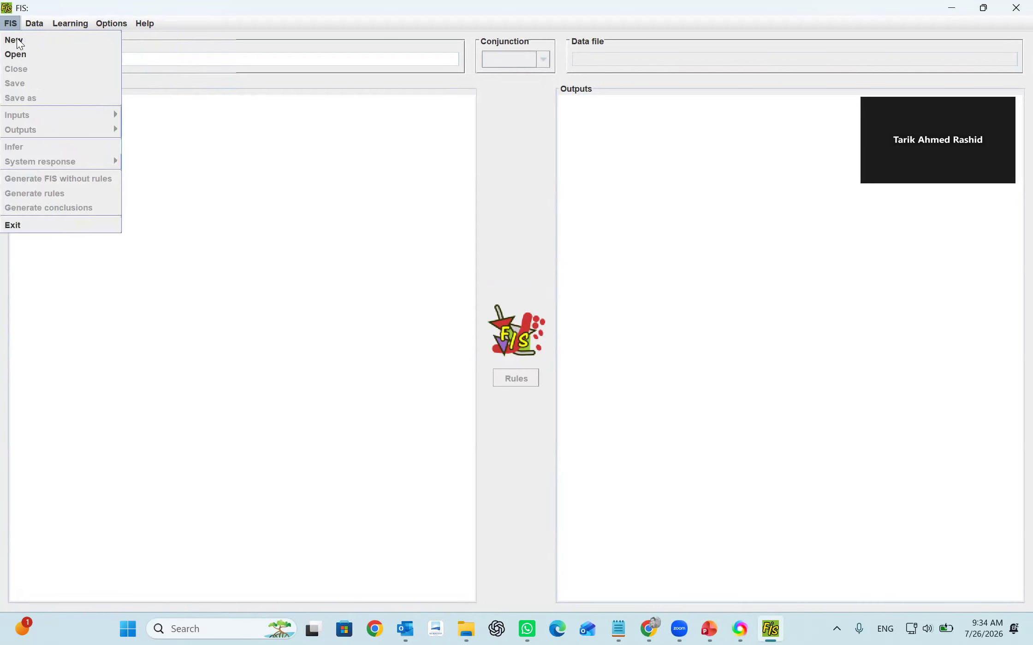
pyautogui.click(16, 40)
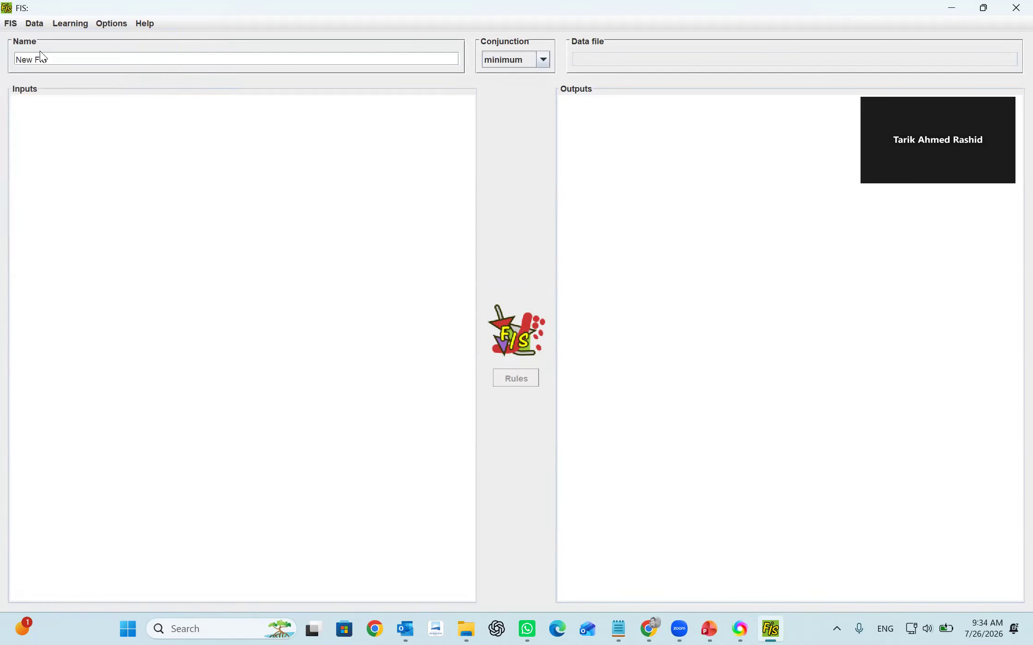
# Name the new fuzzy inference system mycar-speedcontrol
pyautogui.tripleClick(15, 59)
pyautogui.write('mycar-speedcontro')
pyautogui.press('BackSpace')
pyautogui.press('BackSpace')
pyautogui.press('BackSpace')
pyautogui.press('BackSpace')
pyautogui.press('BackSpace')
pyautogui.press('BackSpace')
pyautogui.write('Co')
pyautogui.press('BackSpace')
pyautogui.press('BackSpace')
pyautogui.write('control')
# Add a new input variable to the system and name it Temp
pyautogui.click(13, 25)
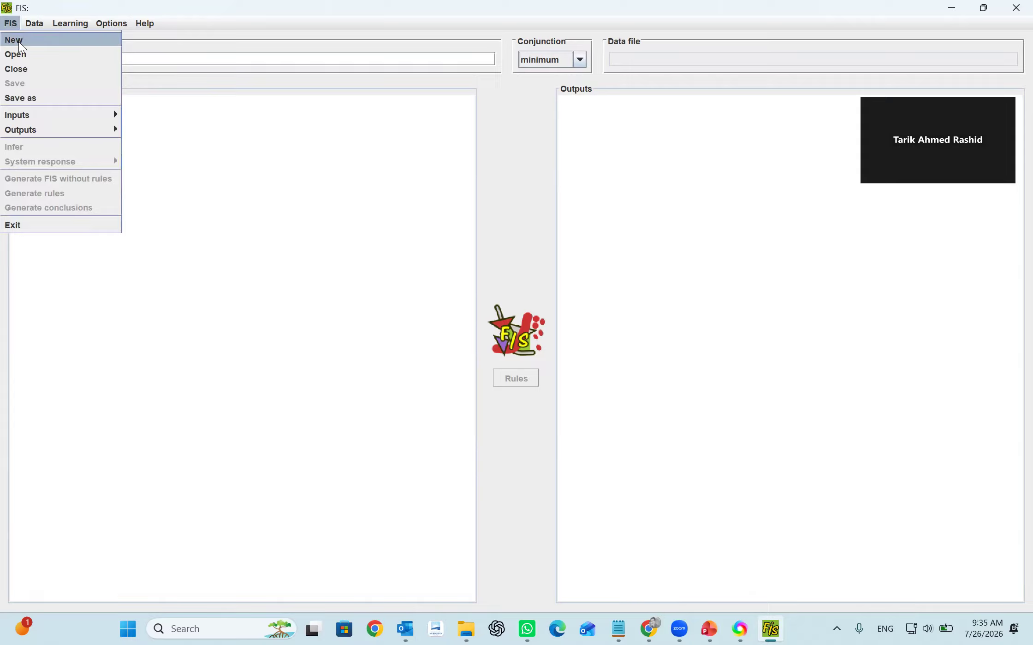
pyautogui.moveTo(50, 114)
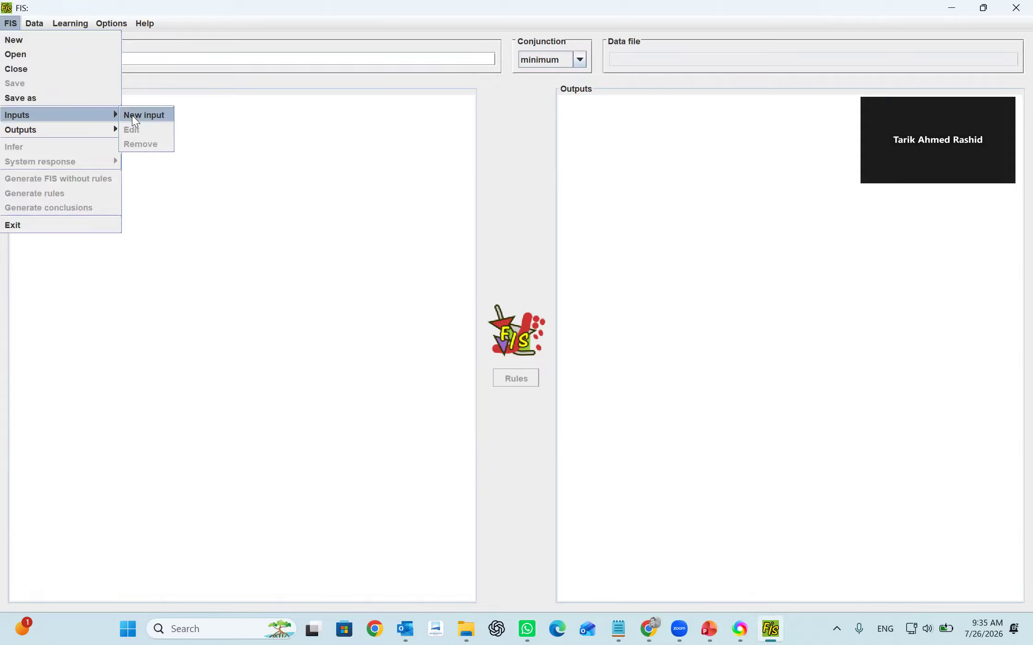
pyautogui.click(156, 116)
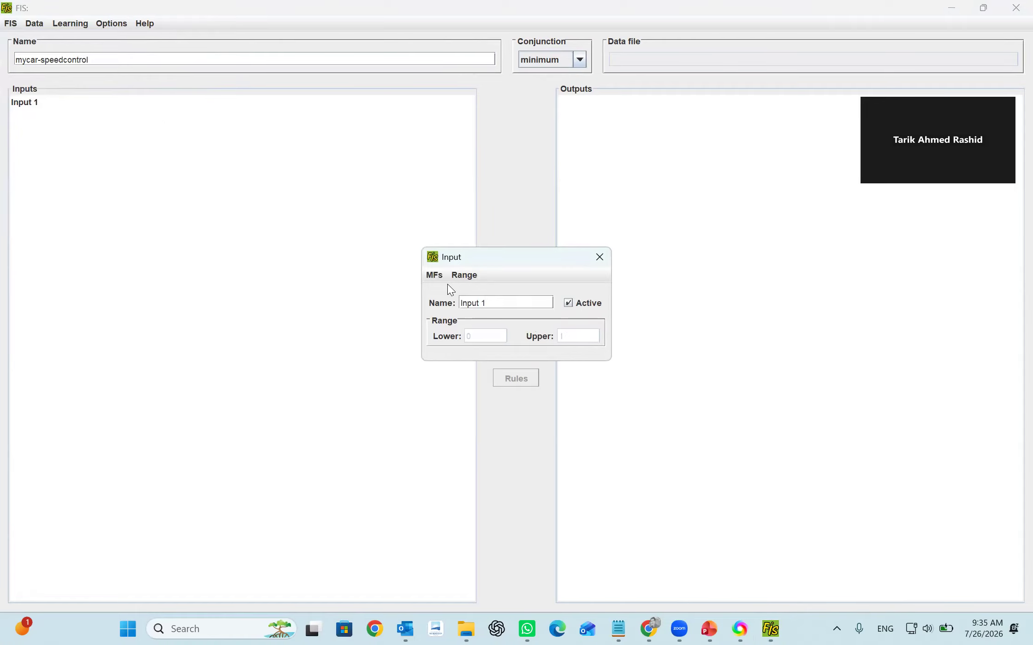
pyautogui.moveTo(495, 303); pyautogui.dragTo(467, 302)
pyautogui.press('BackSpace')
pyautogui.press('BackSpace')
pyautogui.write('Temp')
# Set the upper limit of the Temp input's range to 110
pyautogui.click(460, 273)
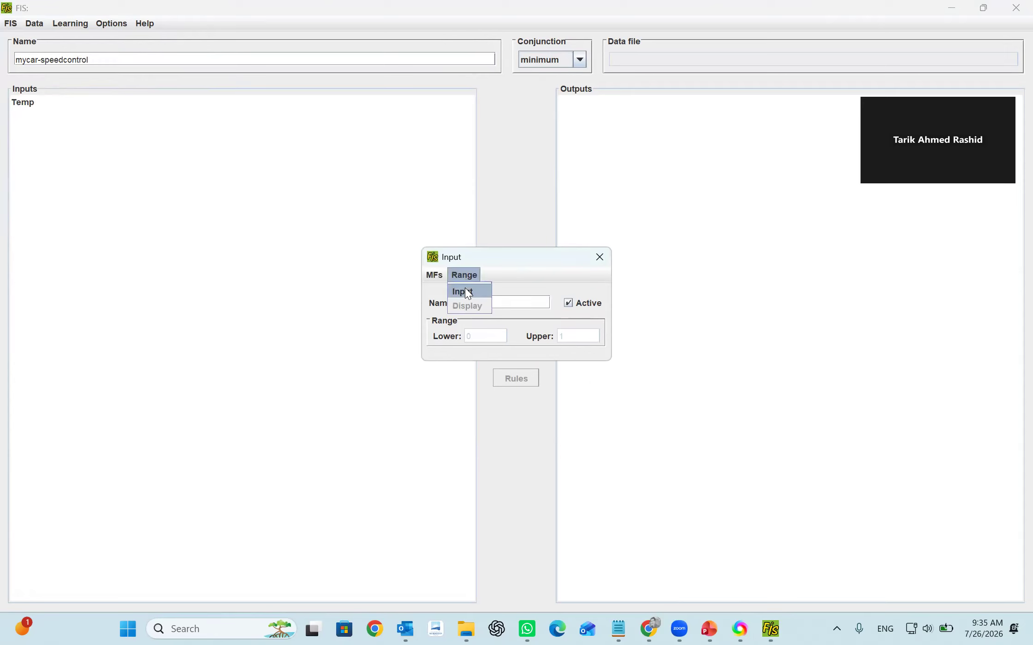
pyautogui.click(467, 292)
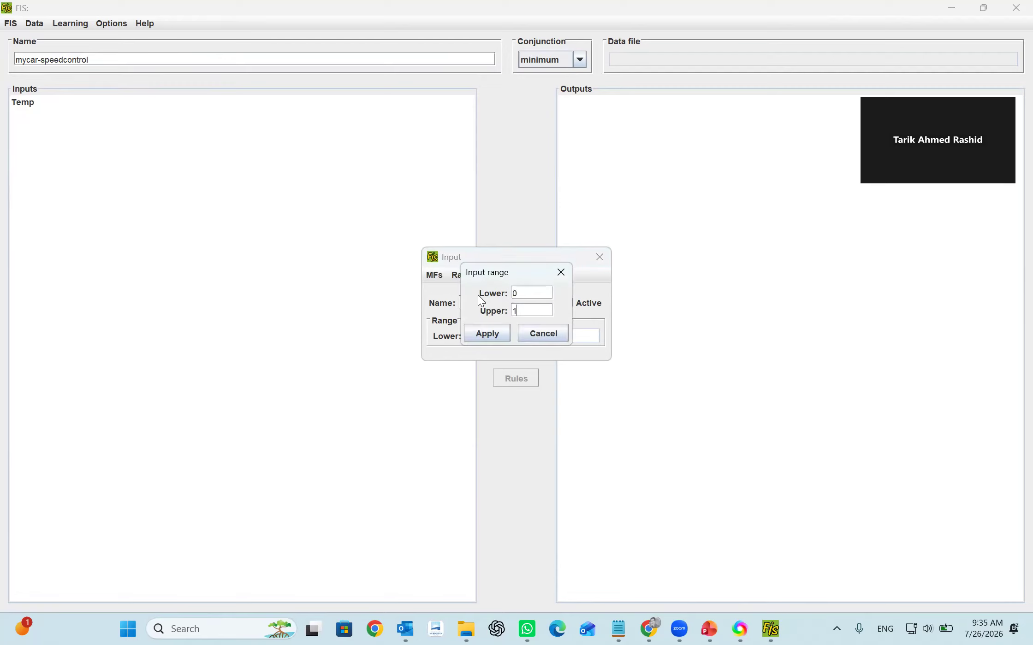
pyautogui.write('10')
pyautogui.click(479, 333)
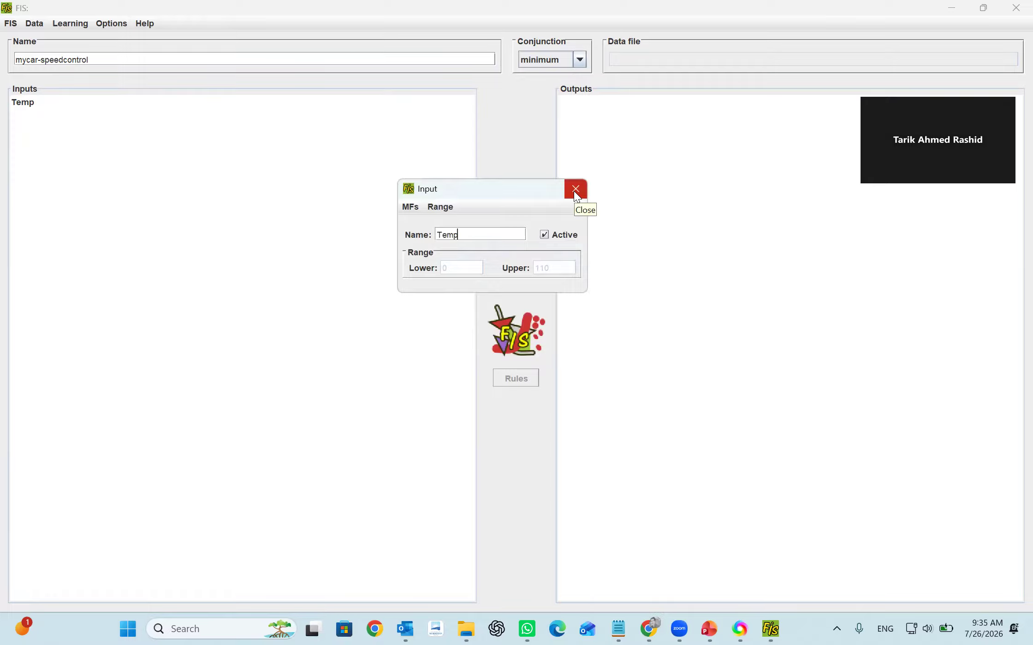
# Add a membership function named Freezing to the Temp input and make it trapezoidal
pyautogui.click(410, 208)
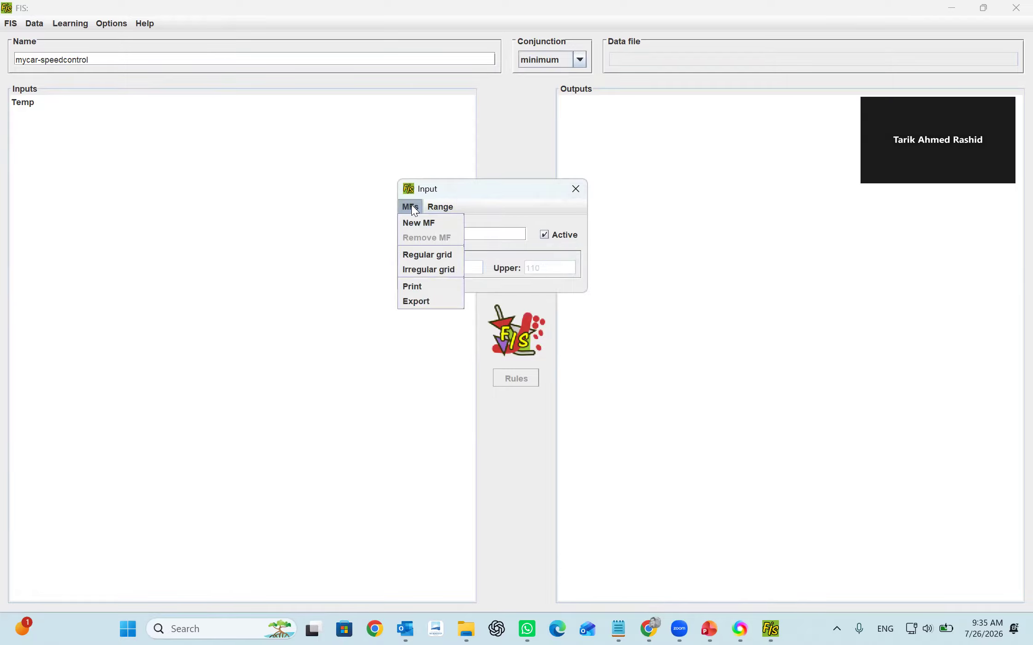
pyautogui.click(417, 224)
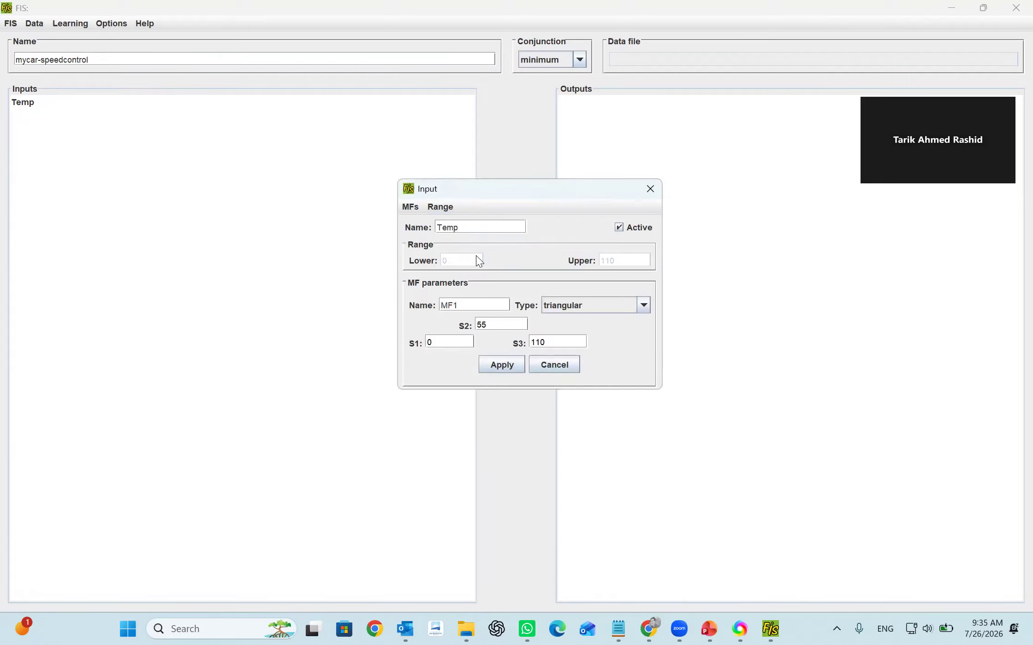
pyautogui.moveTo(461, 304); pyautogui.dragTo(440, 305)
pyautogui.write('Freezing')
pyautogui.click(611, 300)
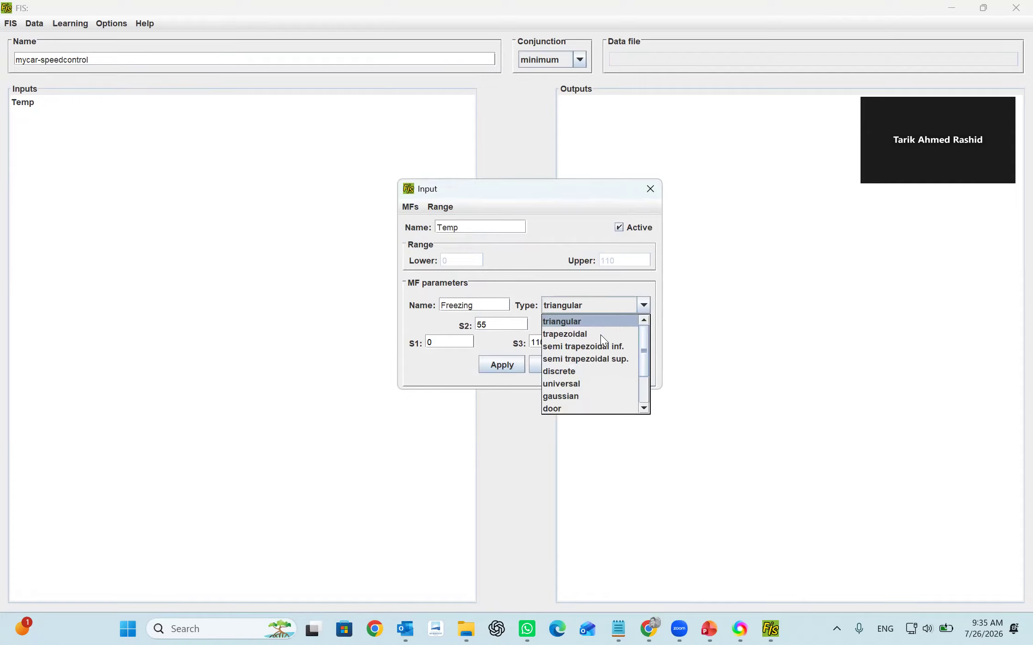
pyautogui.click(600, 335)
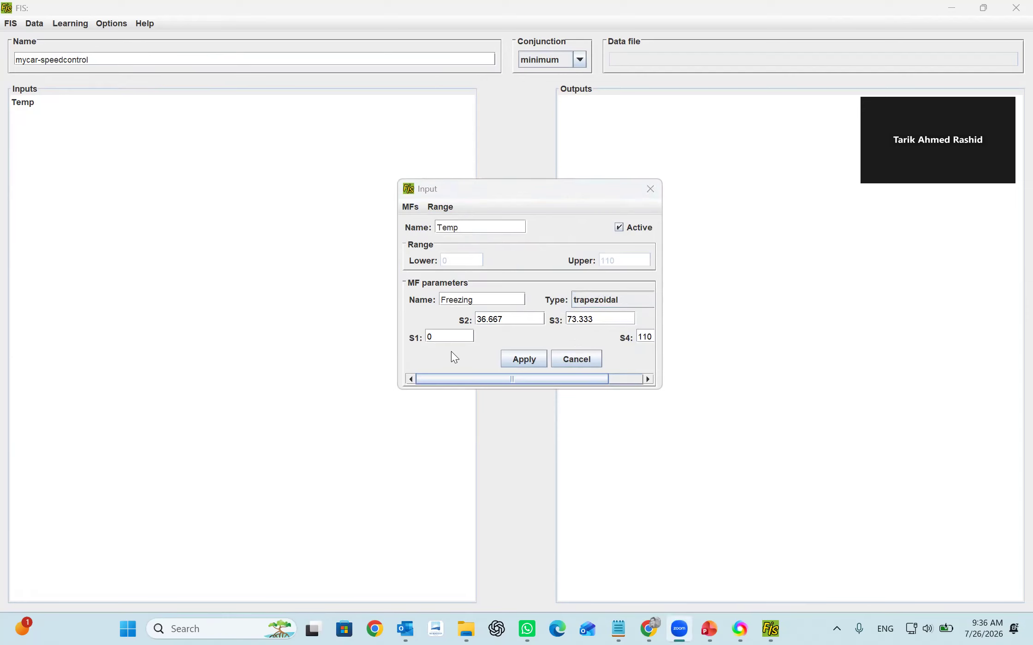
# Set Freezing's parameters to S1 -41.3, S2 -4.59, S3 30 and S4 50, and apply them
pyautogui.click(452, 334)
pyautogui.press('BackSpace')
pyautogui.write('-41.3')
pyautogui.click(510, 320)
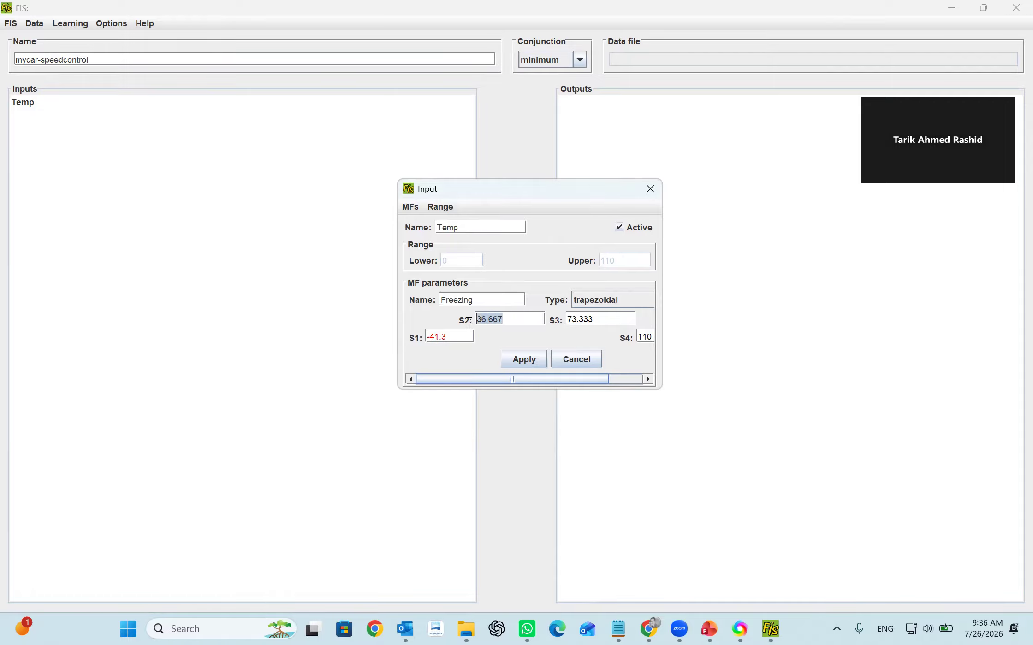
pyautogui.write('-4.59')
pyautogui.moveTo(530, 319); pyautogui.dragTo(477, 320)
pyautogui.write('-')
pyautogui.moveTo(610, 319); pyautogui.dragTo(559, 319)
pyautogui.write('30')
pyautogui.moveTo(655, 336); pyautogui.dragTo(635, 336)
pyautogui.click(520, 360)
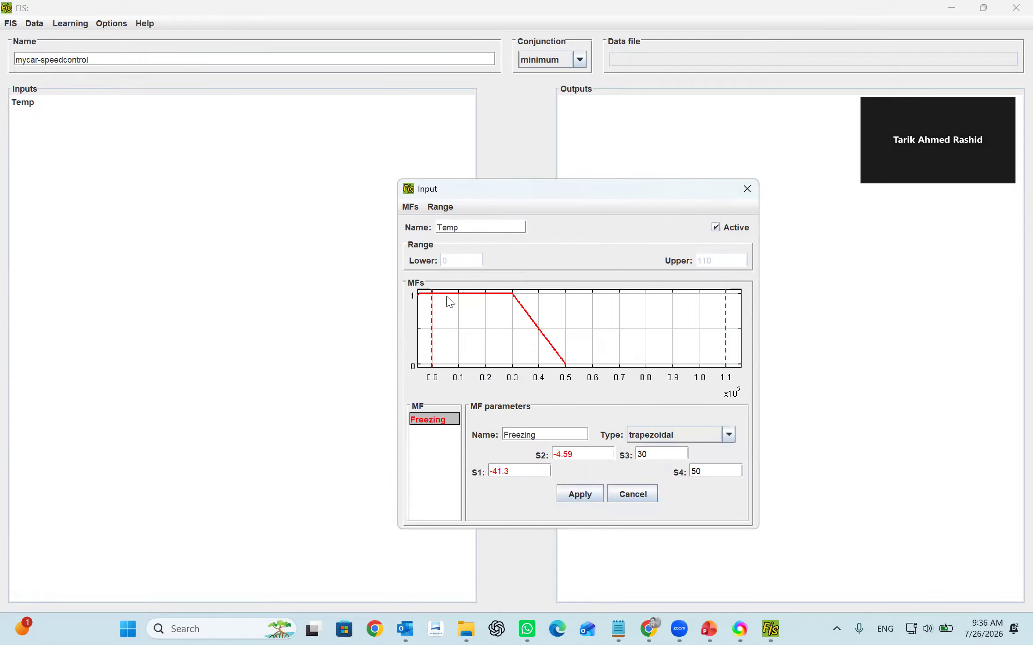
# Add a second membership function to the Temp input and name it Cool
pyautogui.click(410, 207)
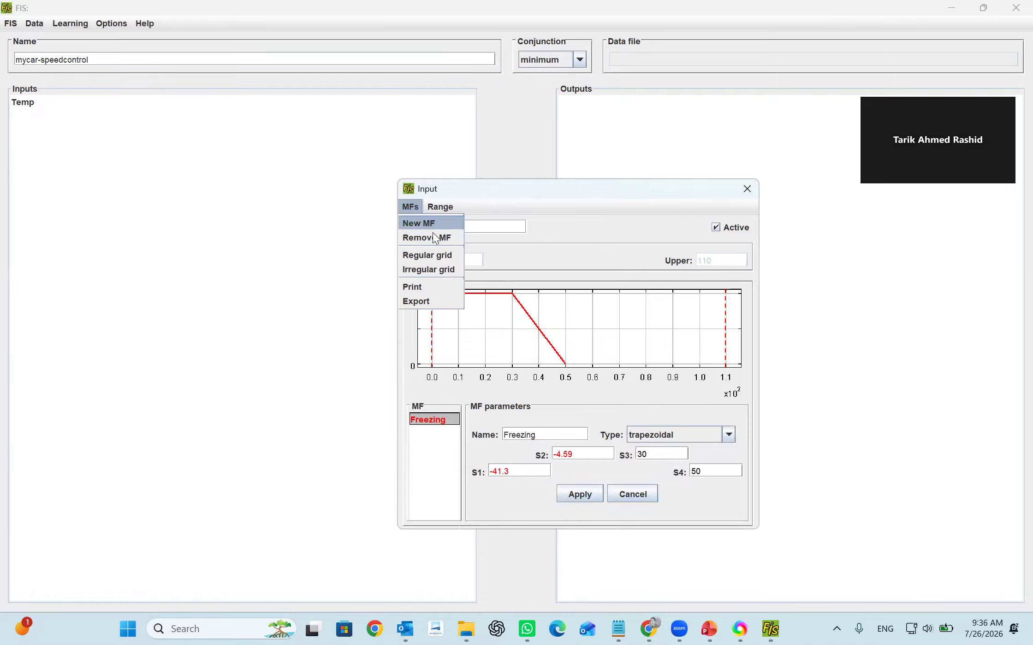
pyautogui.click(427, 224)
pyautogui.moveTo(537, 433); pyautogui.dragTo(510, 422)
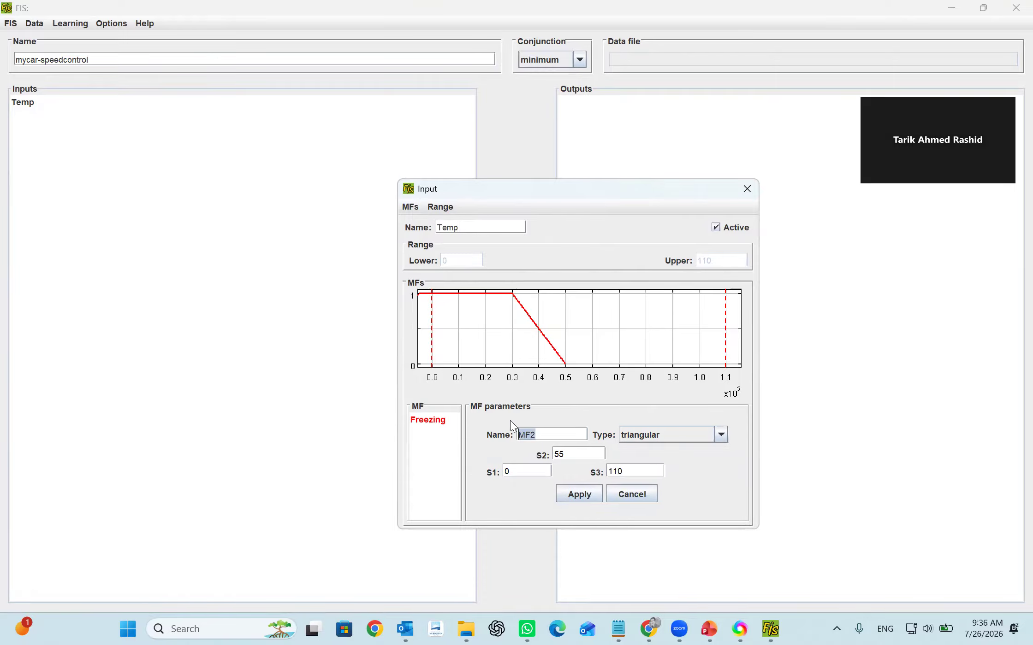
pyautogui.write('Coll')
pyautogui.write('l')
# Set the triangular Cool function's parameters to S1 30, S2 50 and S3 70, and apply them
pyautogui.doubleClick(506, 471)
pyautogui.click(581, 456)
pyautogui.press('BackSpace')
pyautogui.write('0')
pyautogui.click(619, 469)
pyautogui.press('BackSpace')
pyautogui.press('BackSpace')
pyautogui.press('BackSpace')
pyautogui.write('70')
pyautogui.click(587, 496)
# Add a third membership function to the Temp input and name it Warm
pyautogui.click(414, 210)
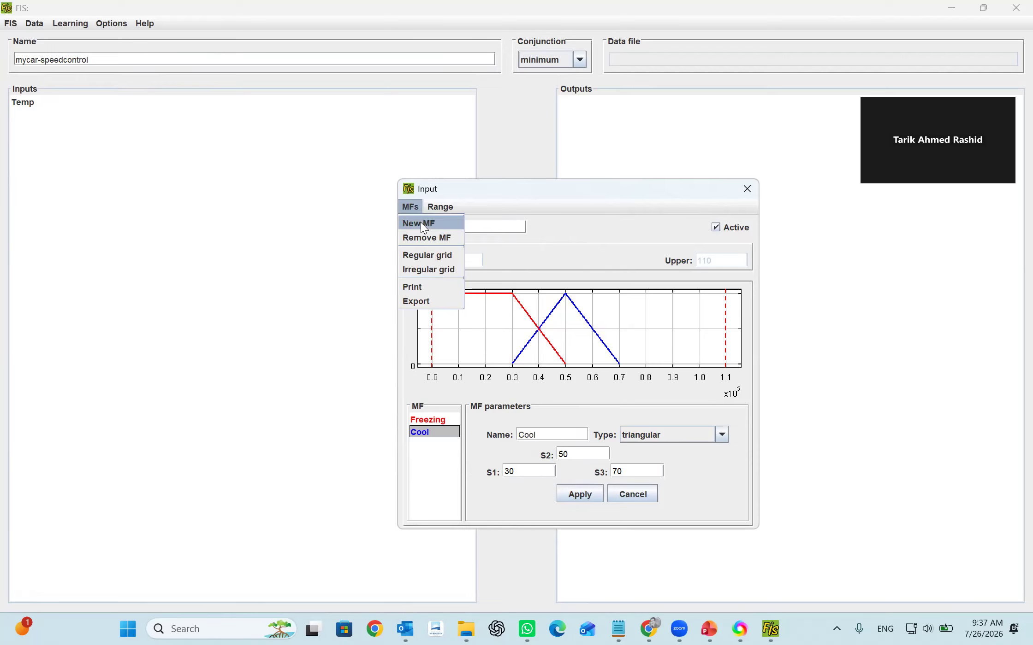
pyautogui.click(420, 223)
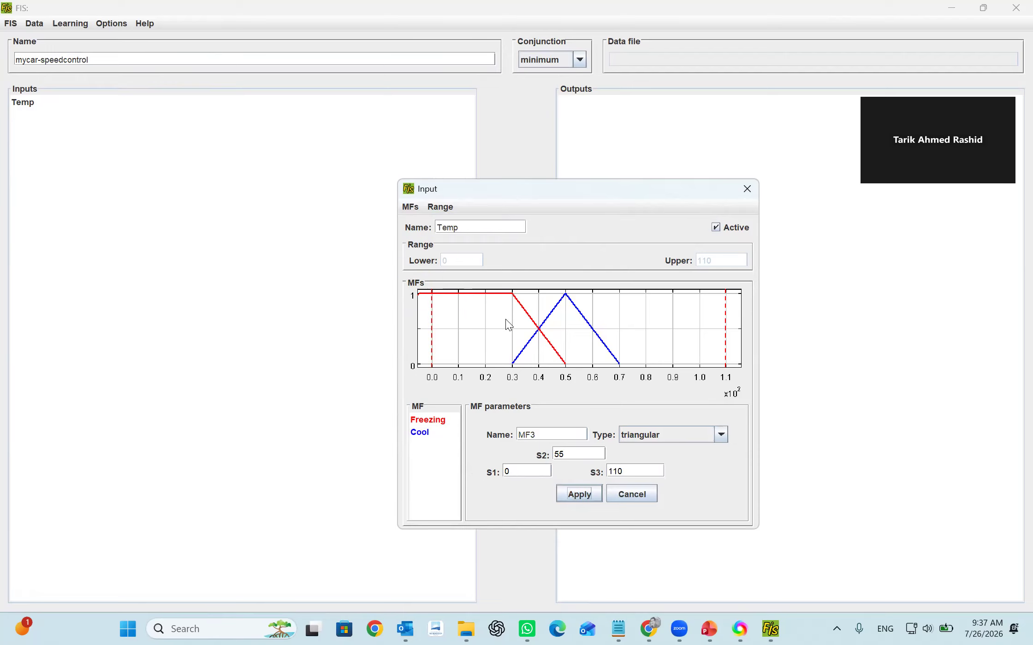
pyautogui.doubleClick(515, 435)
pyautogui.write('Warm')
# Set the triangular Warm function's parameters to S1 50, S2 70 and S3 90, and apply them
pyautogui.click(527, 472)
pyautogui.press('BackSpace')
pyautogui.write('50')
pyautogui.doubleClick(626, 470)
pyautogui.write('90')
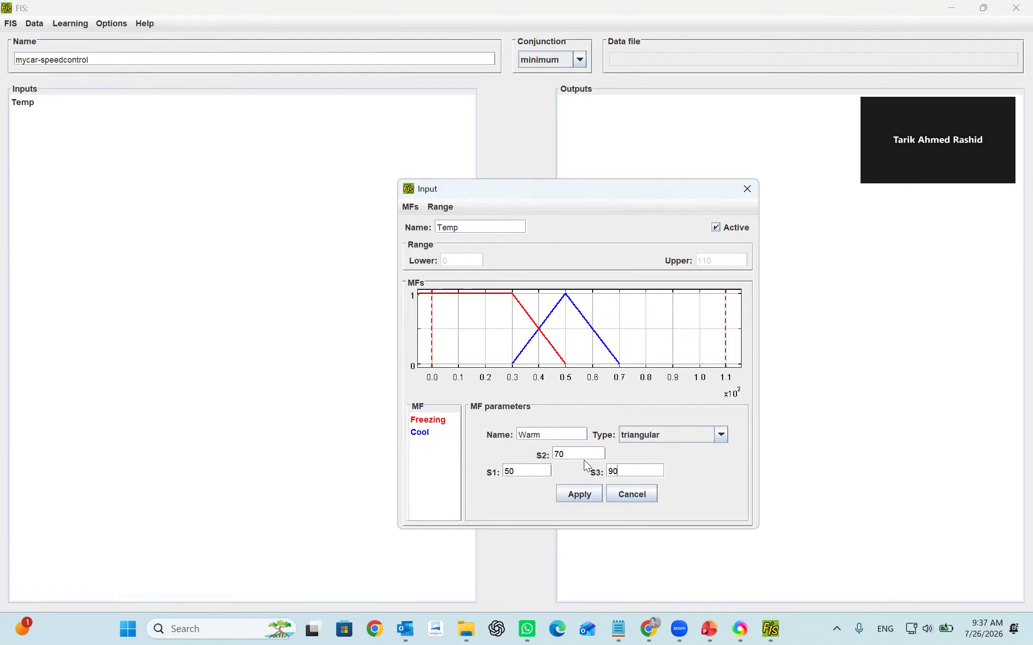
# Add a fourth membership function named Hot to the Temp input and make it trapezoidal
pyautogui.click(410, 203)
pyautogui.click(426, 224)
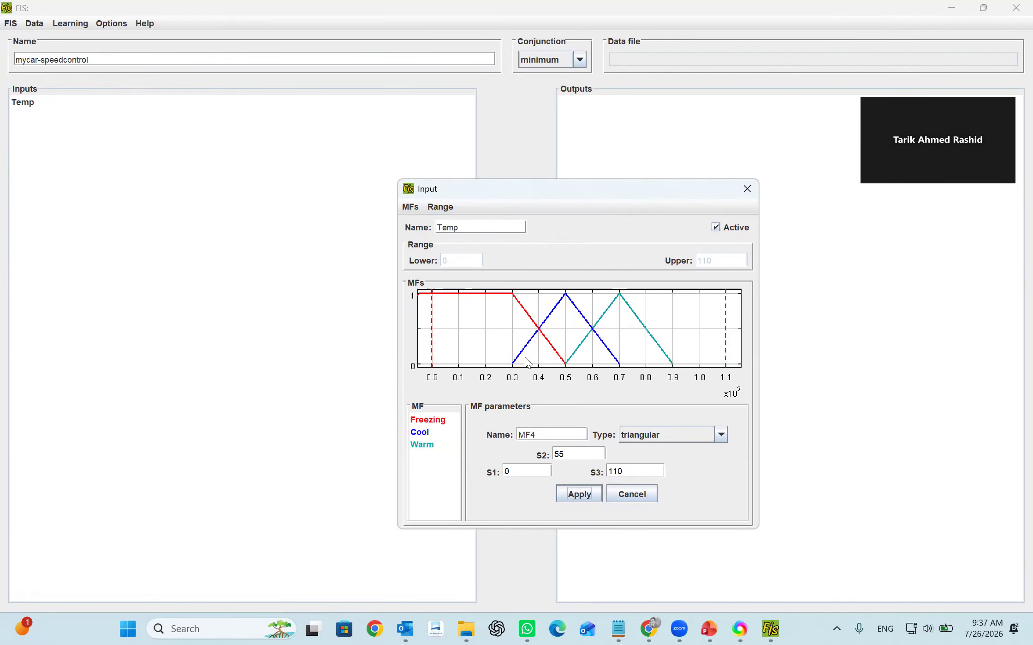
pyautogui.moveTo(538, 435); pyautogui.dragTo(511, 438)
pyautogui.click(658, 438)
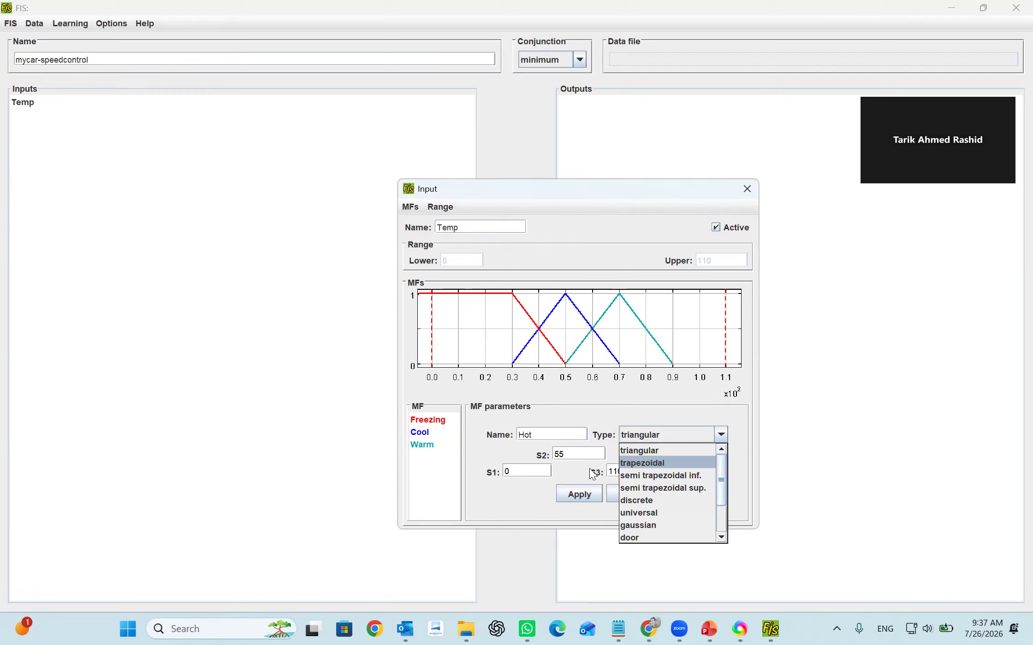
pyautogui.click(655, 463)
# Set Hot's parameters to S1 70, S2 90, S3 115 and S4 151, apply them and close the Temp input's window
pyautogui.moveTo(534, 467); pyautogui.dragTo(471, 468)
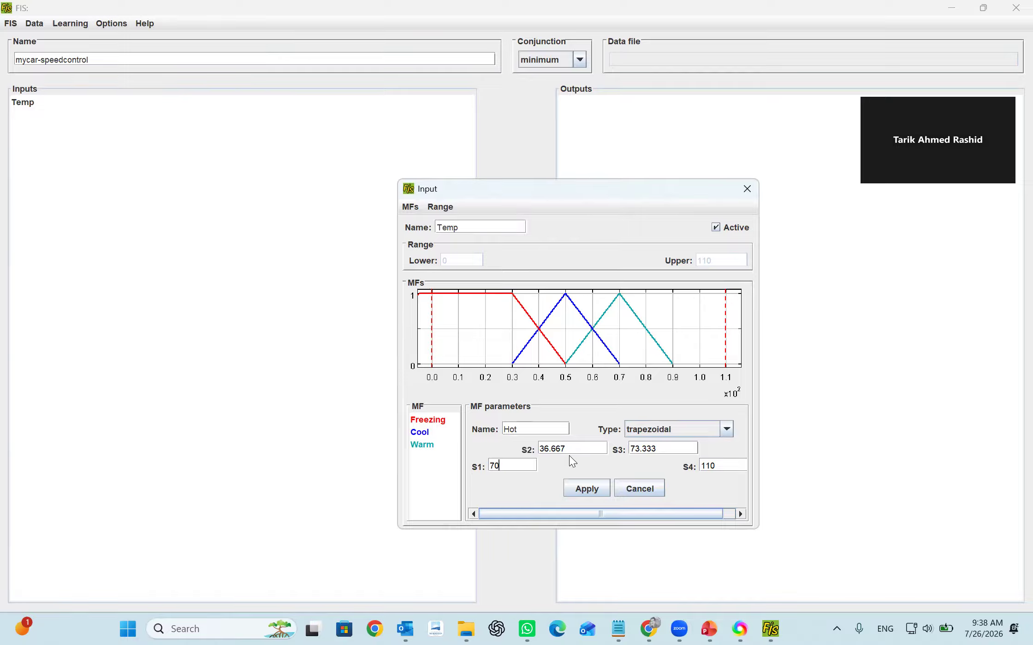
pyautogui.doubleClick(546, 443)
pyautogui.write('90')
pyautogui.moveTo(663, 444); pyautogui.dragTo(614, 447)
pyautogui.write('115')
pyautogui.moveTo(720, 468); pyautogui.dragTo(700, 459)
pyautogui.press('BackSpace')
pyautogui.write('151')
pyautogui.click(599, 488)
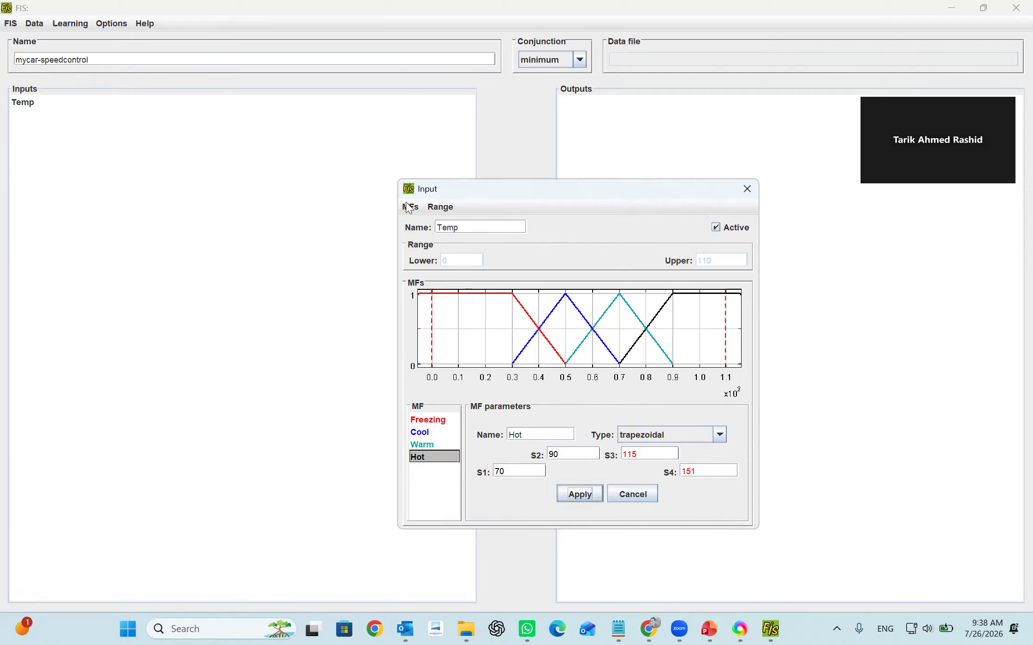
pyautogui.click(748, 197)
# Reopen the Temp input to review its membership functions, and close it again
pyautogui.click(13, 26)
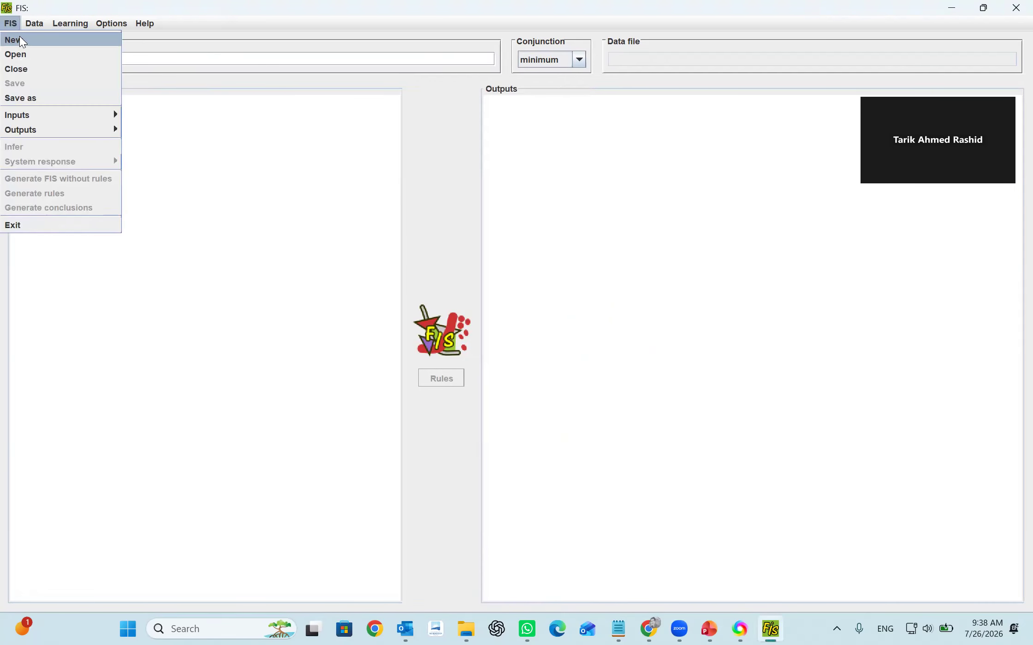
pyautogui.click(173, 153)
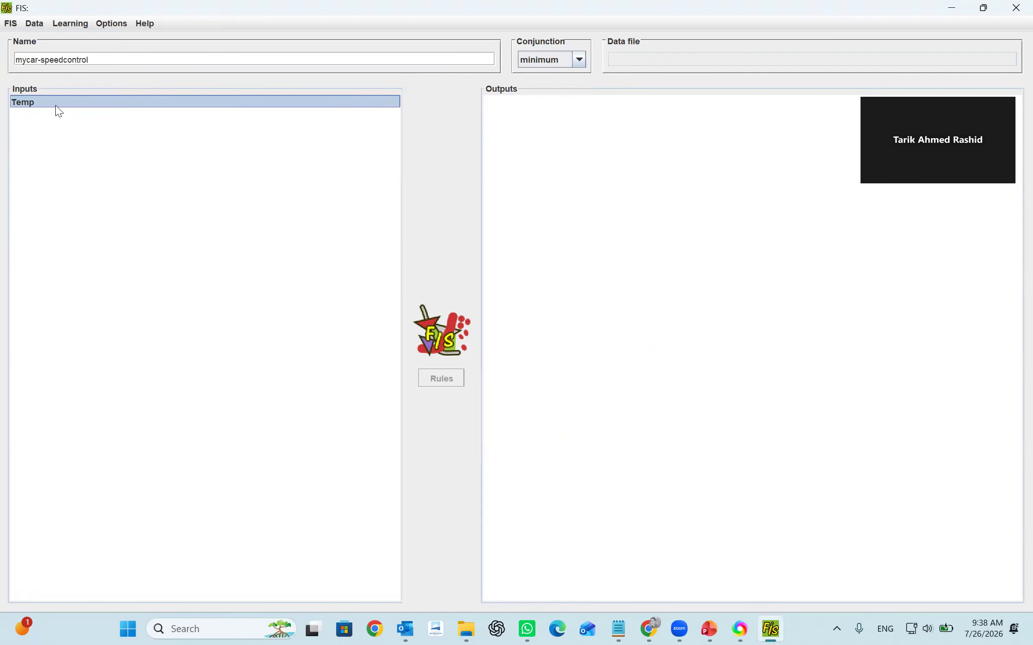
pyautogui.doubleClick(38, 100)
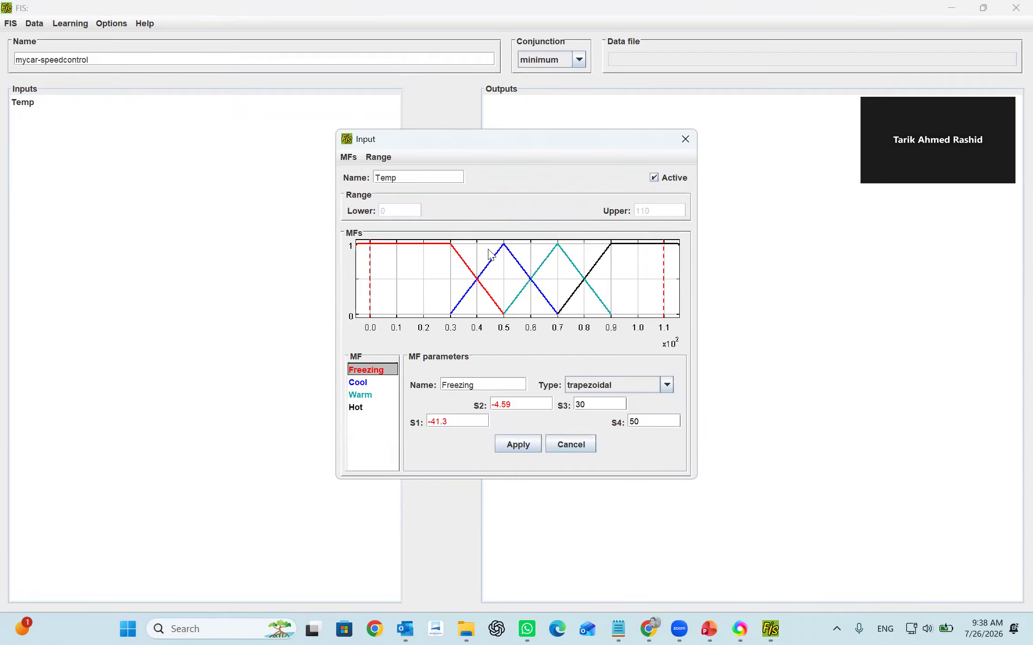
pyautogui.click(684, 141)
# Add a second input variable to the system and name it Cover
pyautogui.click(9, 25)
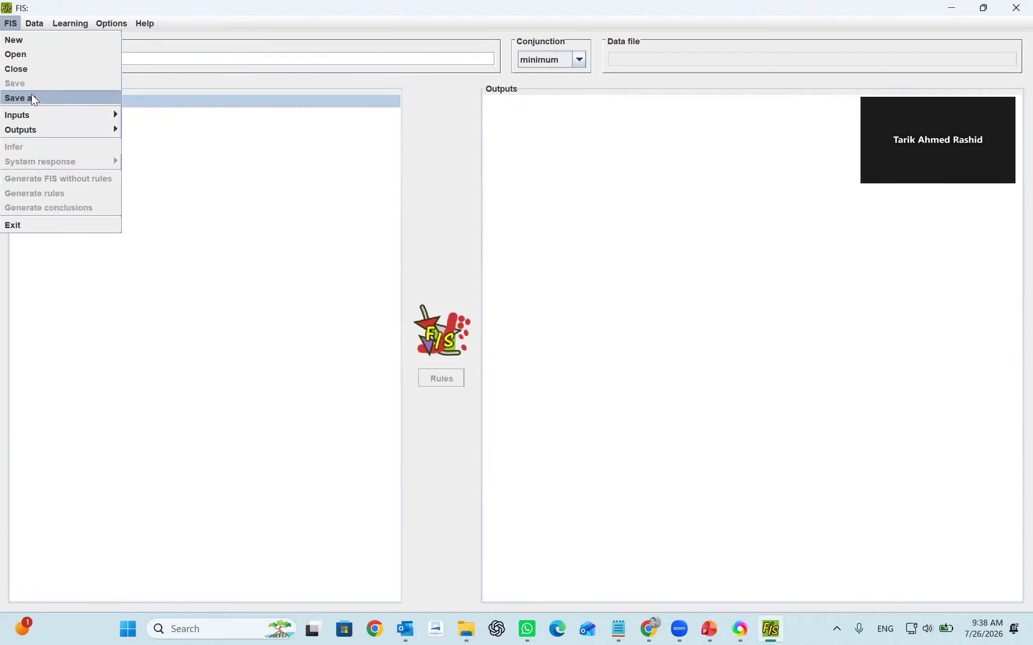
pyautogui.moveTo(92, 115)
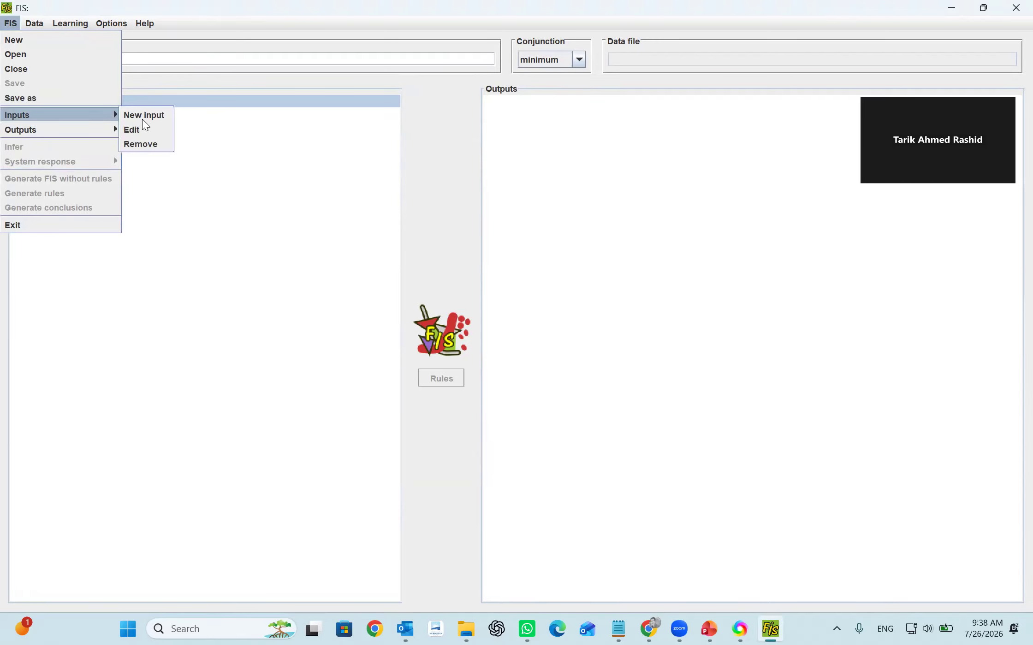
pyautogui.click(151, 115)
pyautogui.moveTo(508, 310); pyautogui.dragTo(454, 303)
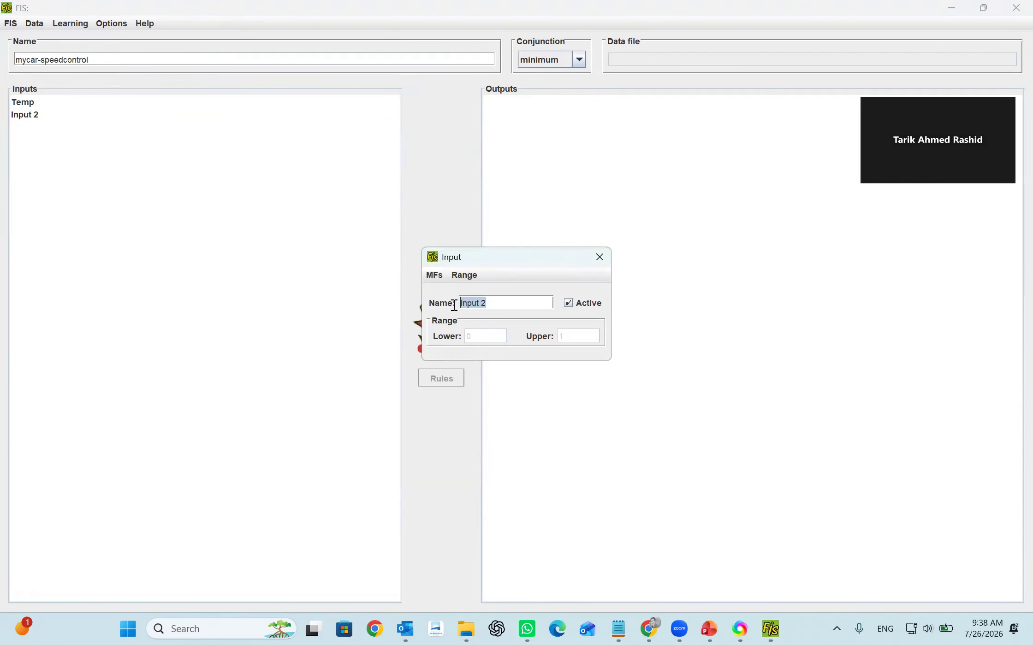
pyautogui.write('Cover')
# Set the Cover input's range to a lower limit of 0 and an upper limit of 100
pyautogui.click(474, 277)
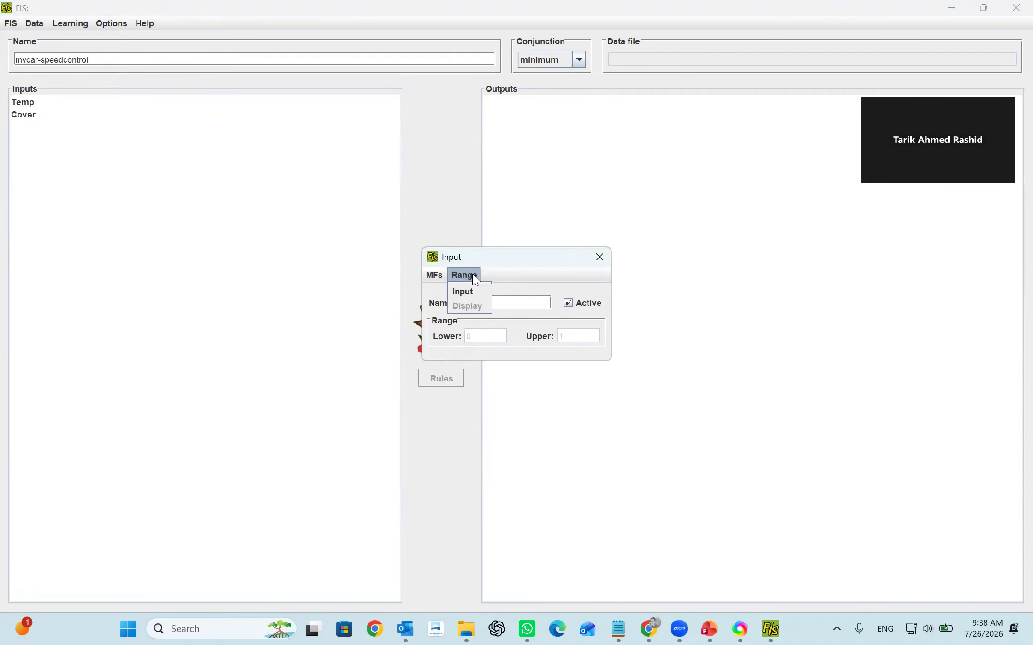
pyautogui.click(473, 287)
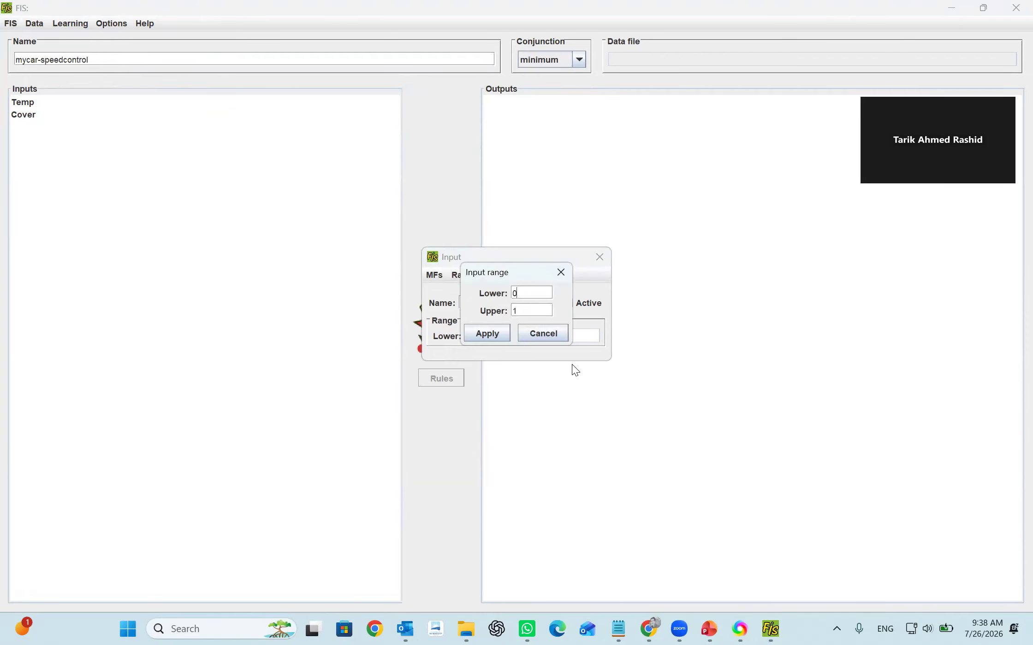
pyautogui.click(543, 315)
pyautogui.write('00')
pyautogui.click(490, 334)
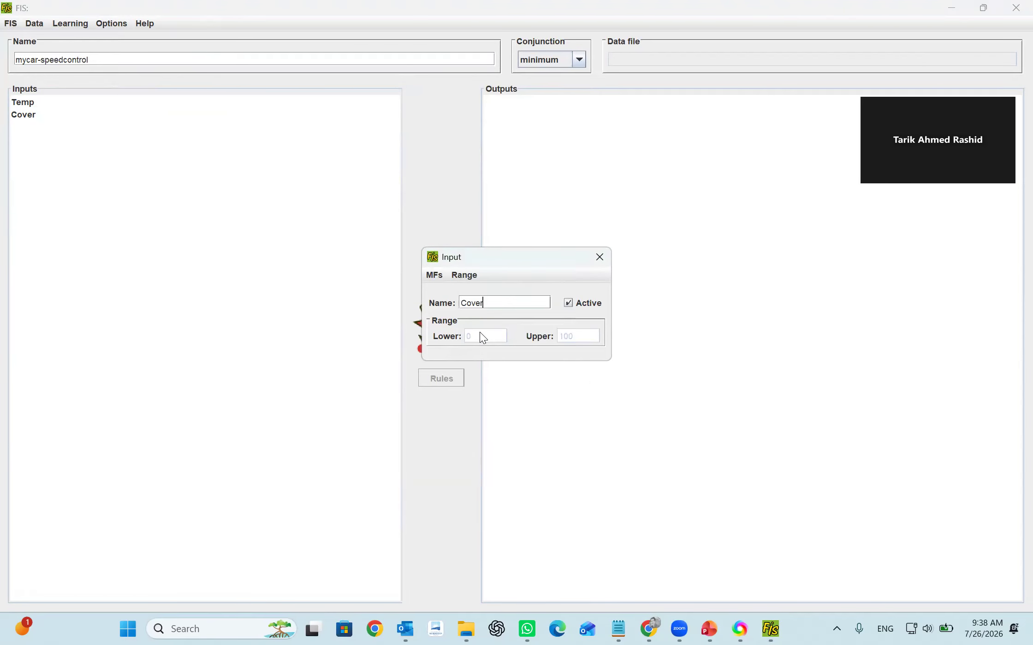
# Add a first membership function named Sunny to the Cover input and make it trapezoidal
pyautogui.click(434, 275)
pyautogui.click(434, 288)
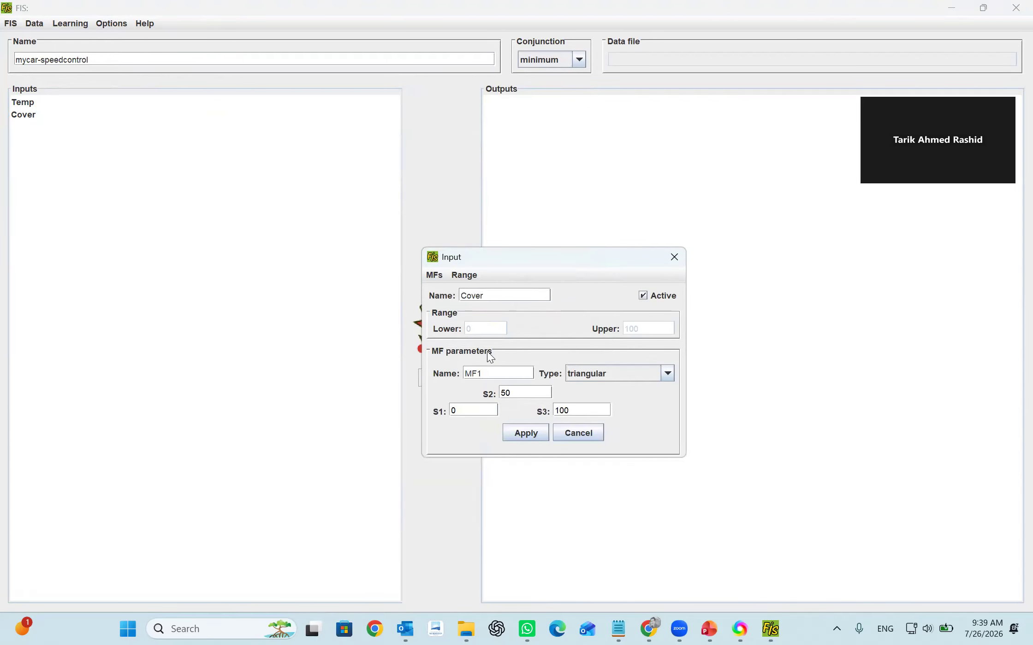
pyautogui.moveTo(491, 374); pyautogui.dragTo(427, 375)
pyautogui.write('Sunny')
pyautogui.click(589, 376)
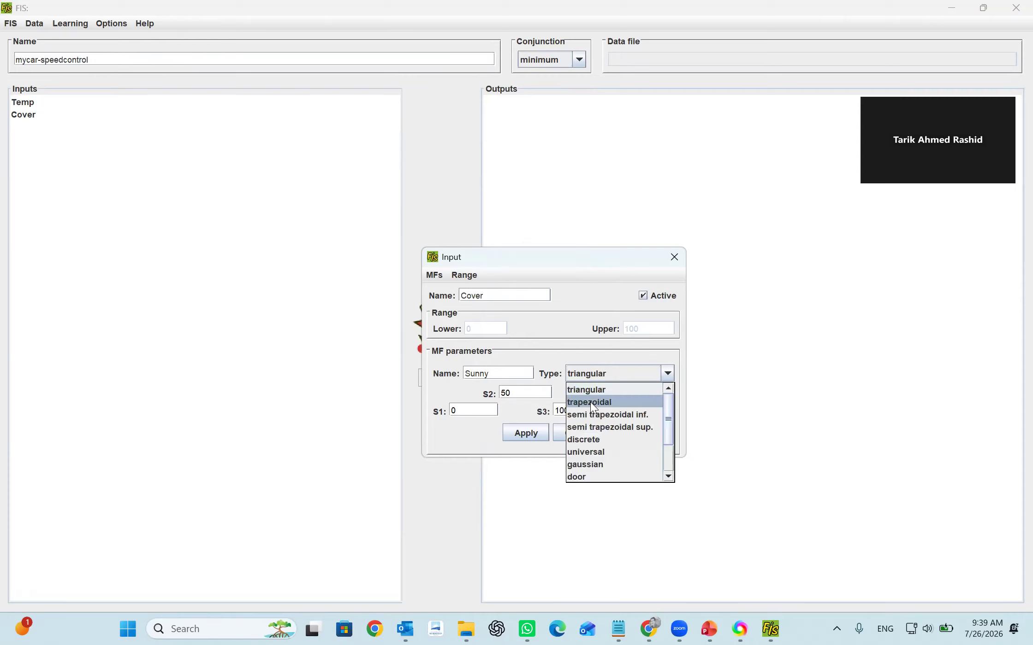
pyautogui.click(590, 402)
# Set Sunny's parameters to S1 -37.5, S2 -4.17, S3 20 and S4 40, and apply them
pyautogui.moveTo(471, 405); pyautogui.dragTo(439, 406)
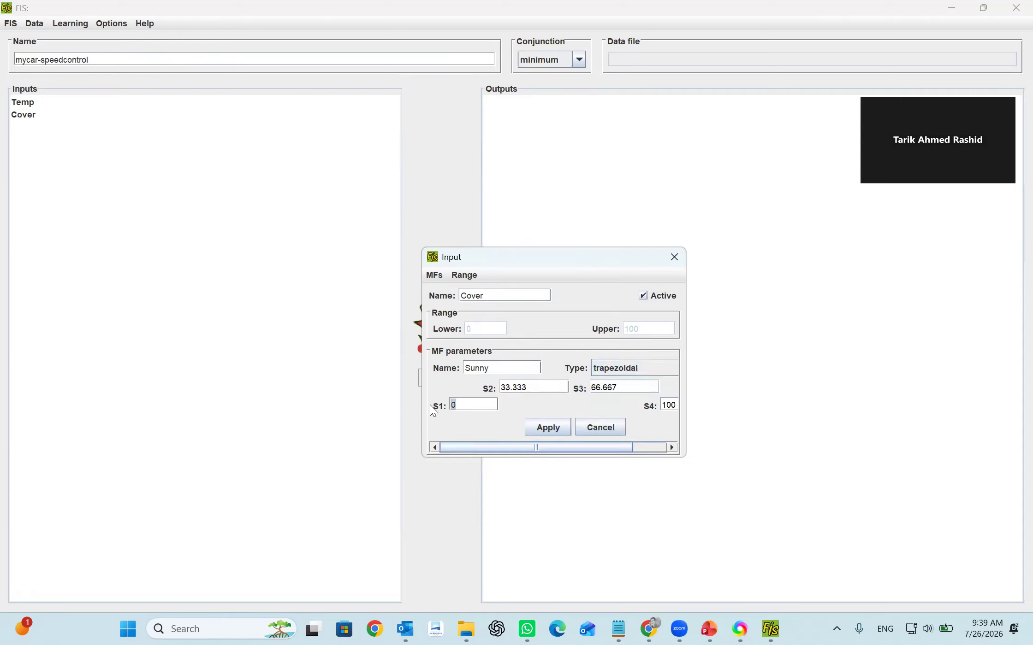
pyautogui.write('-37.5')
pyautogui.moveTo(529, 387); pyautogui.dragTo(485, 388)
pyautogui.write('-')
pyautogui.moveTo(620, 387); pyautogui.dragTo(575, 390)
pyautogui.write('20')
pyautogui.click(669, 406)
pyautogui.moveTo(669, 405); pyautogui.dragTo(660, 407)
pyautogui.write('40')
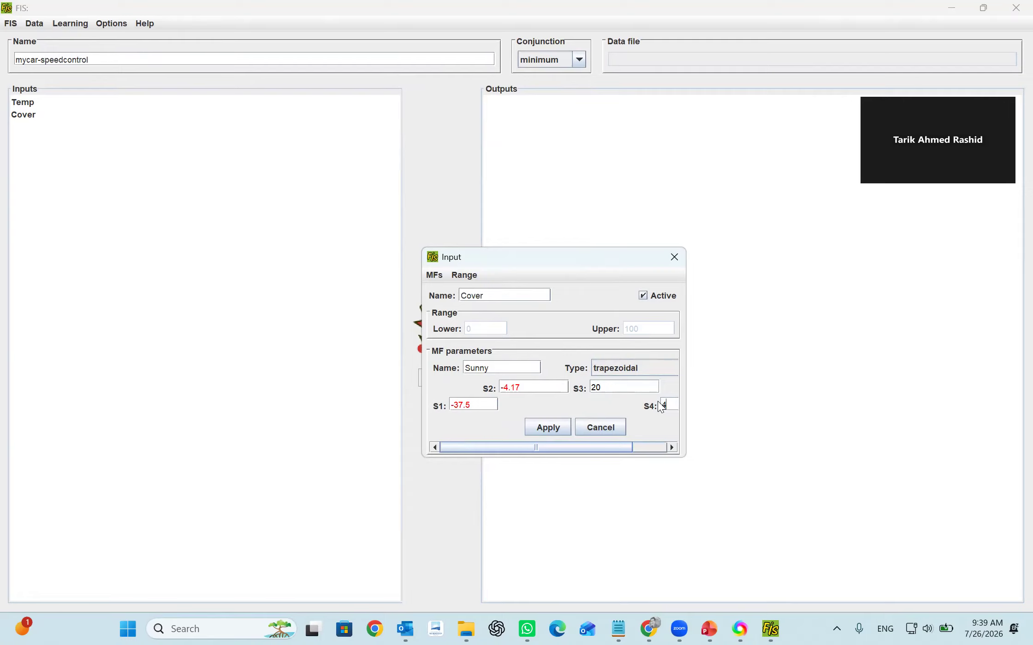
pyautogui.click(563, 426)
# Add a second membership function to the Cover input and name it Partlycloudy
pyautogui.click(435, 274)
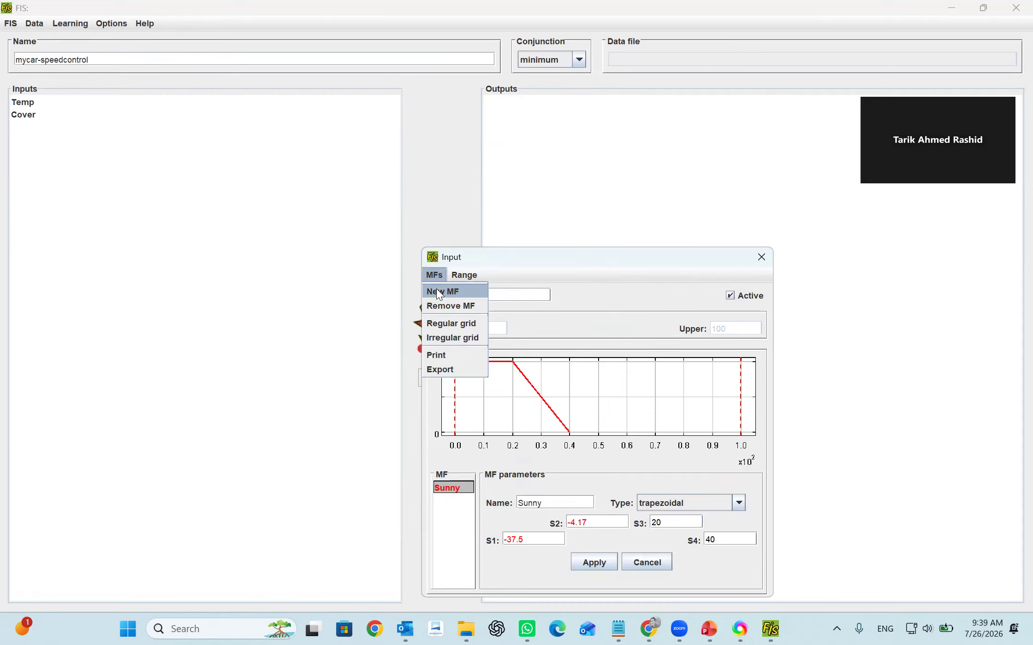
pyautogui.click(436, 290)
pyautogui.moveTo(553, 502); pyautogui.dragTo(515, 502)
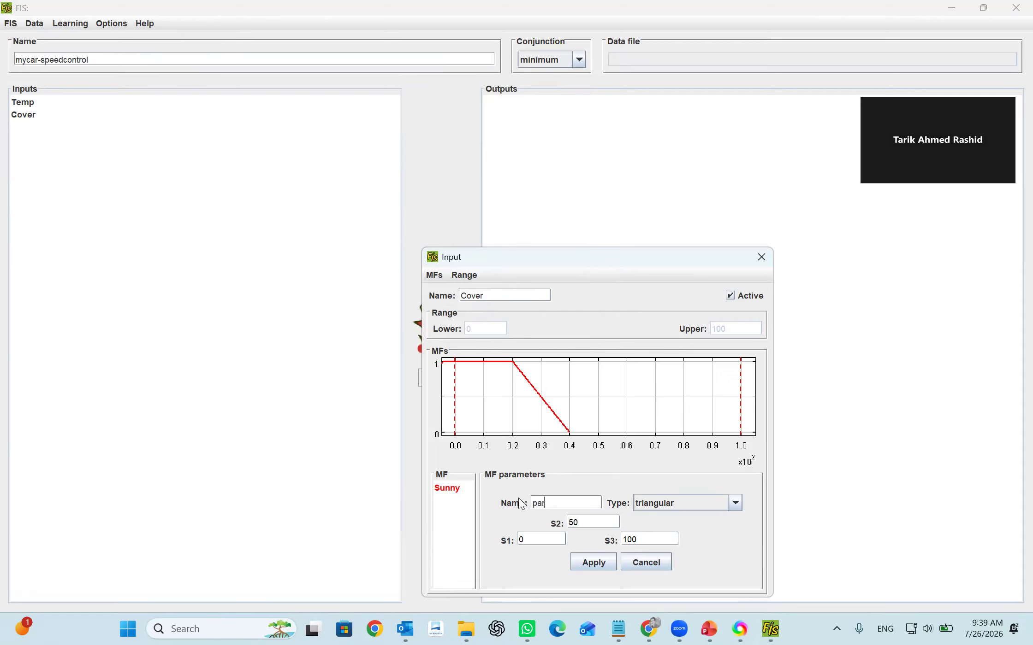
pyautogui.write('Partlyclouy')
pyautogui.press('BackSpace')
pyautogui.write('dy')
# Set the triangular Partlycloudy function's parameters to S1 20, S2 50 and S3 80, and apply them
pyautogui.click(547, 540)
pyautogui.write('20')
pyautogui.press('BackSpace')
pyautogui.press('BackSpace')
pyautogui.press('BackSpace')
pyautogui.write('20')
pyautogui.press('BackSpace')
pyautogui.write('0')
pyautogui.doubleClick(570, 525)
pyautogui.doubleClick(622, 540)
pyautogui.write('80')
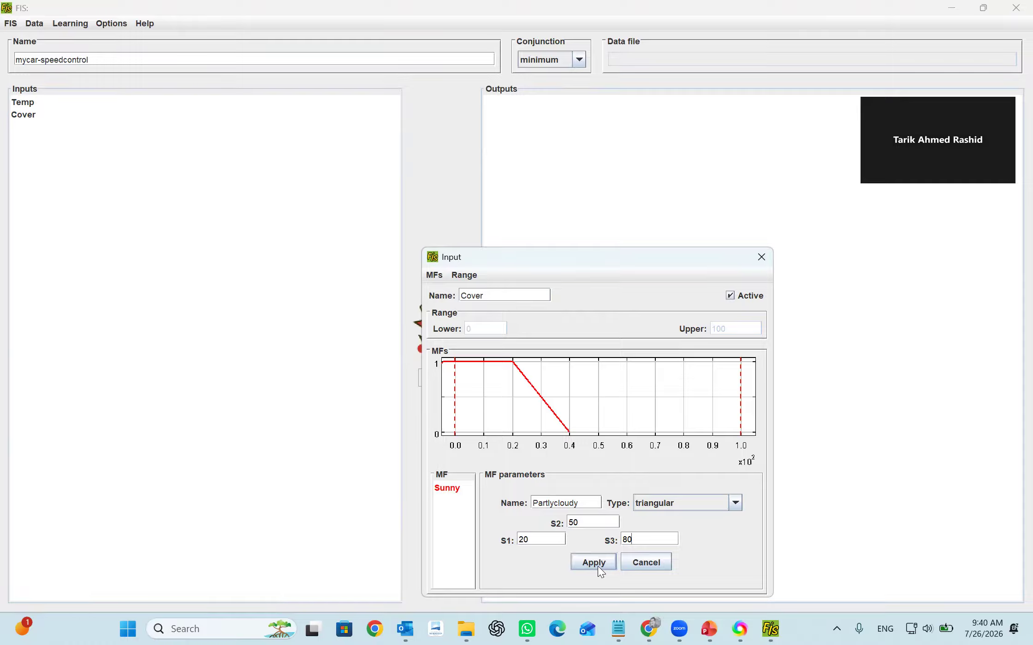
pyautogui.click(598, 566)
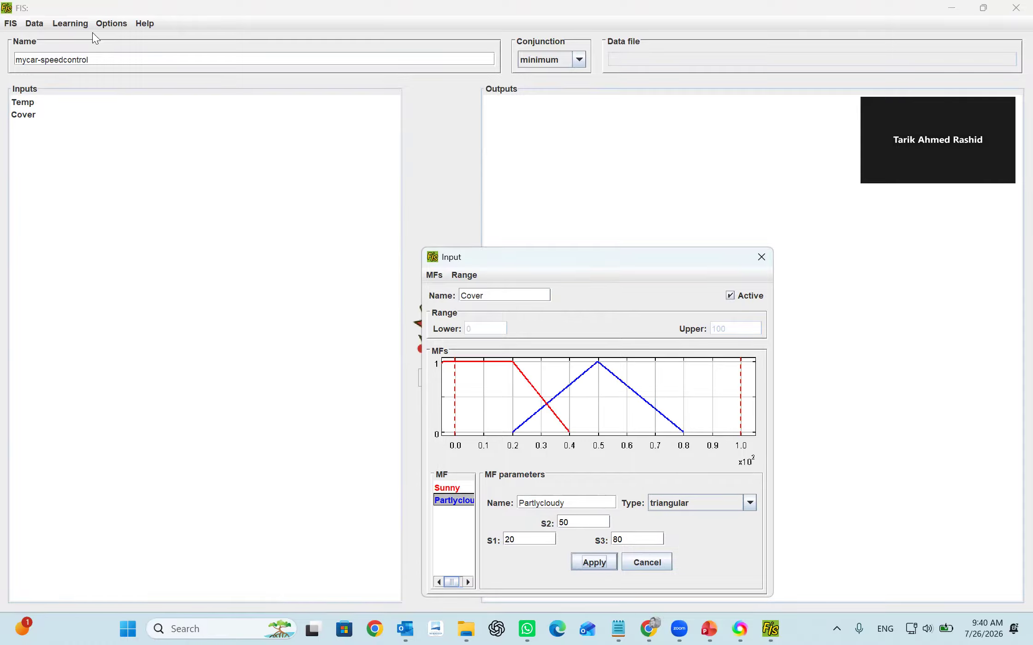
# Add a third membership function named Overcast to the Cover input and make it trapezoidal
pyautogui.click(431, 276)
pyautogui.click(437, 294)
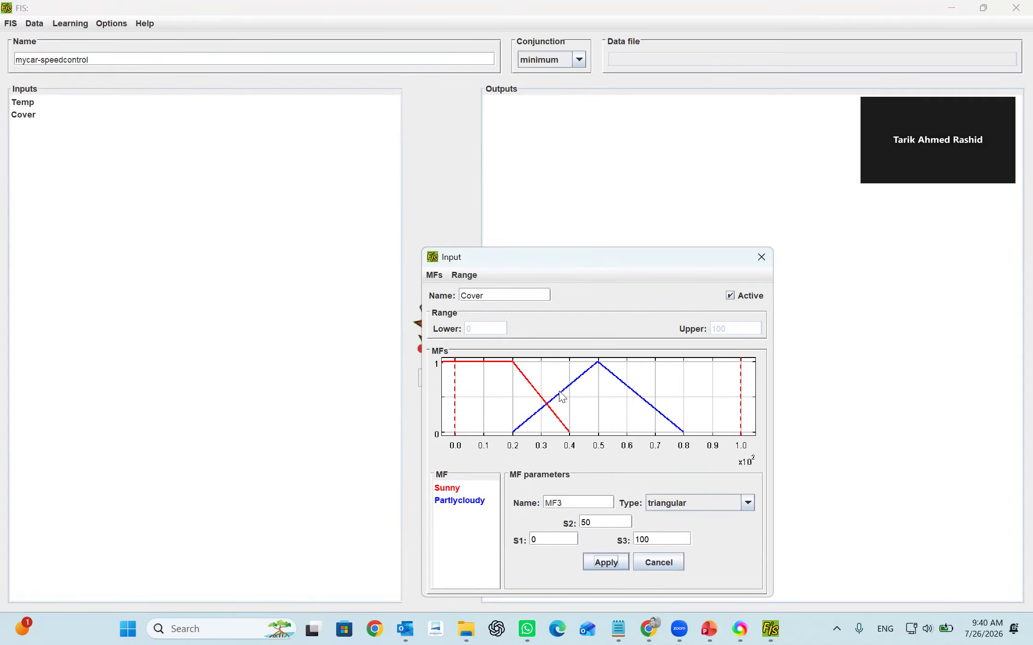
pyautogui.click(579, 505)
pyautogui.doubleClick(541, 496)
pyautogui.write('Overcast')
pyautogui.click(699, 504)
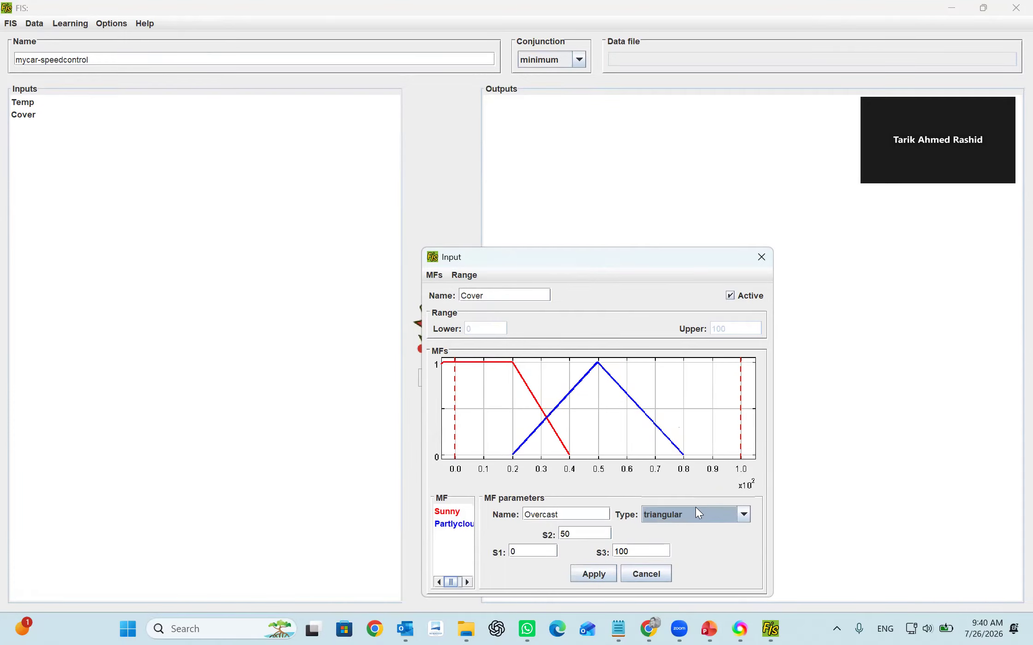
pyautogui.click(695, 508)
pyautogui.click(684, 425)
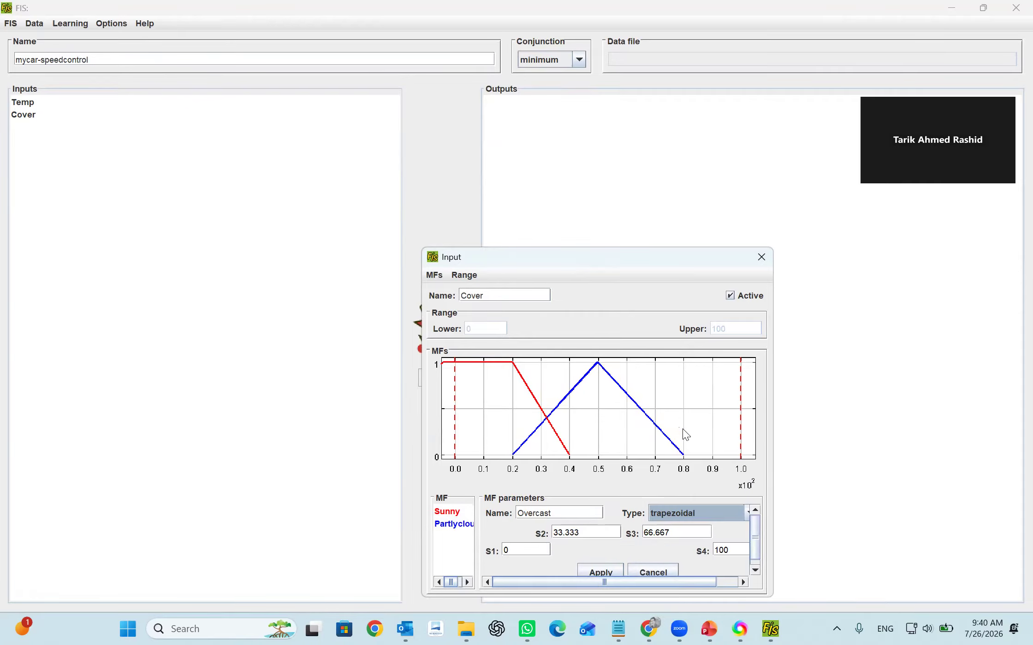
# Set Overcast's parameters to S1 60, S2 80, S3 104 and S4 138, apply them and close the Cover input's window
pyautogui.click(519, 550)
pyautogui.moveTo(519, 550); pyautogui.dragTo(503, 552)
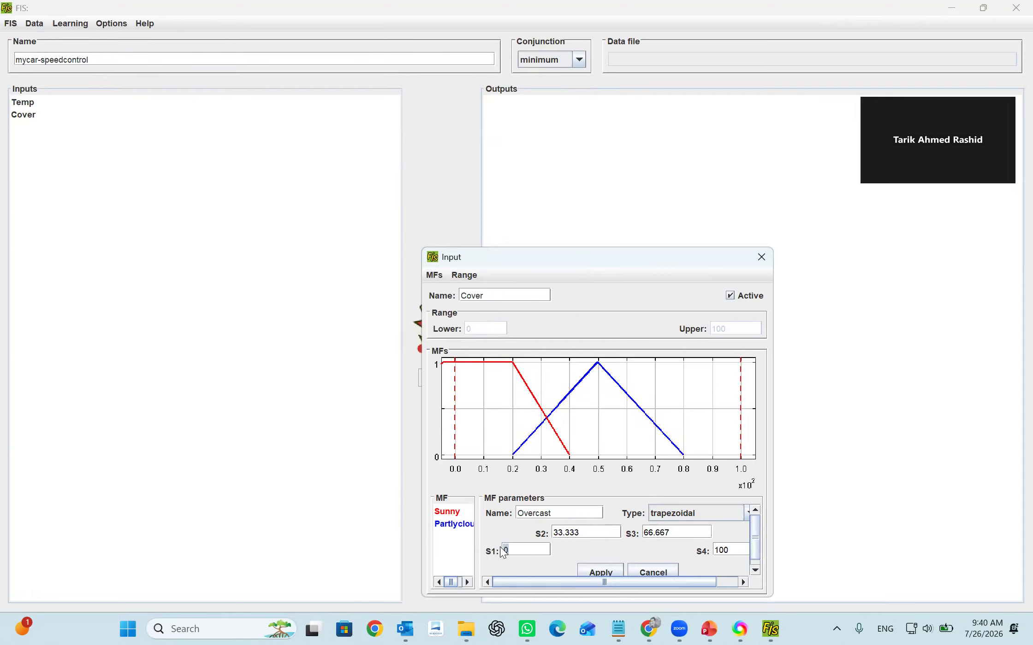
pyautogui.write('60')
pyautogui.moveTo(594, 534); pyautogui.dragTo(533, 530)
pyautogui.write('80')
pyautogui.moveTo(674, 530); pyautogui.dragTo(600, 534)
pyautogui.write('104')
pyautogui.click(732, 550)
pyautogui.write('138')
pyautogui.moveTo(692, 254); pyautogui.dragTo(713, 179)
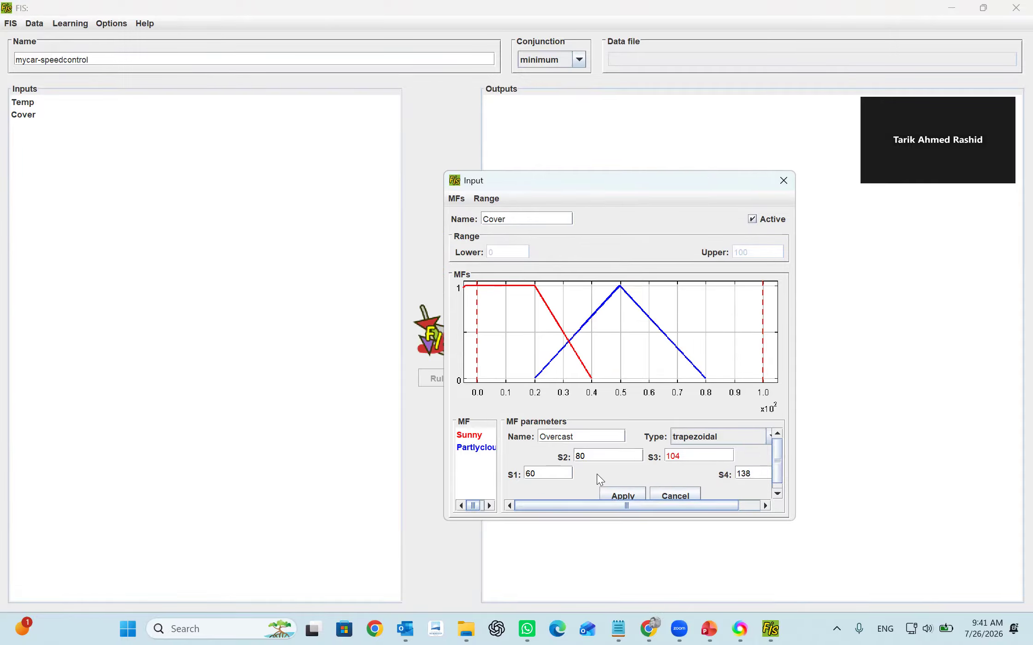
pyautogui.click(623, 496)
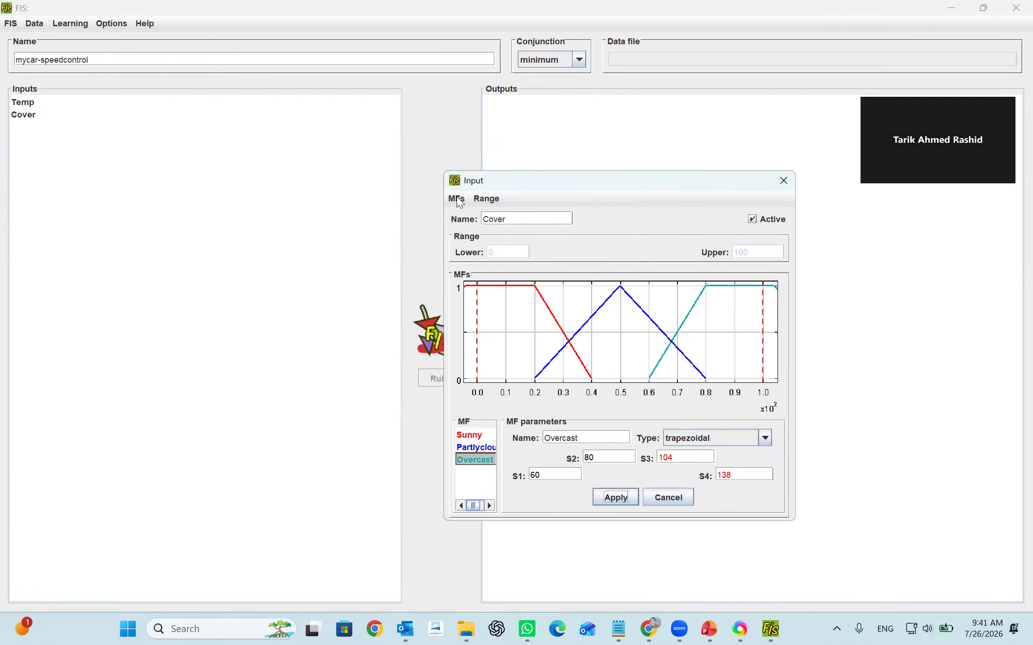
pyautogui.click(782, 179)
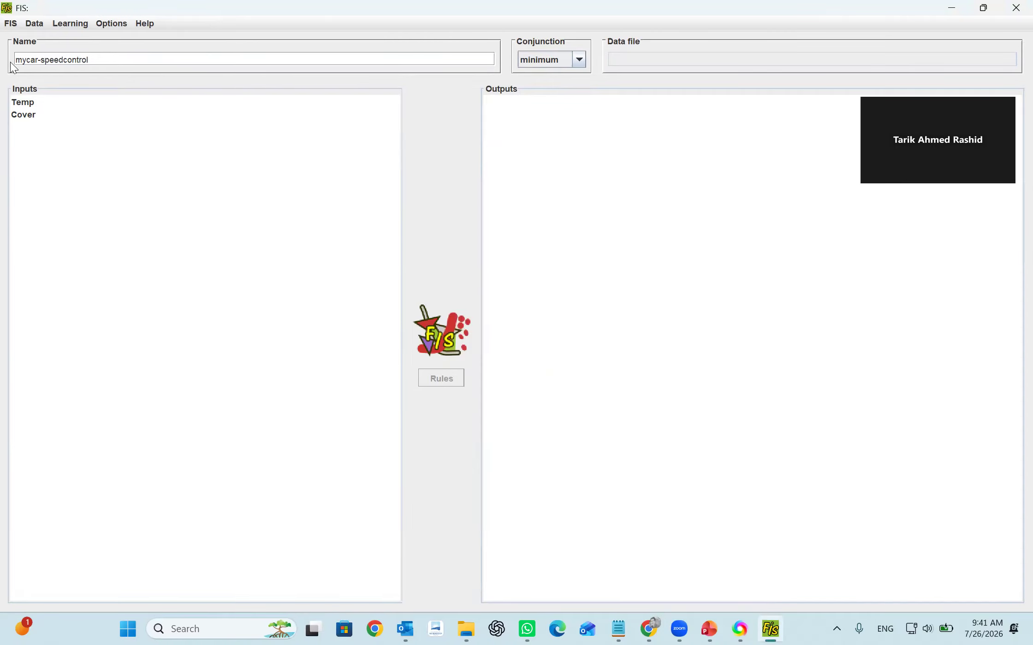
# Add an output variable named Speed and set its nature to fuzzy
pyautogui.click(10, 25)
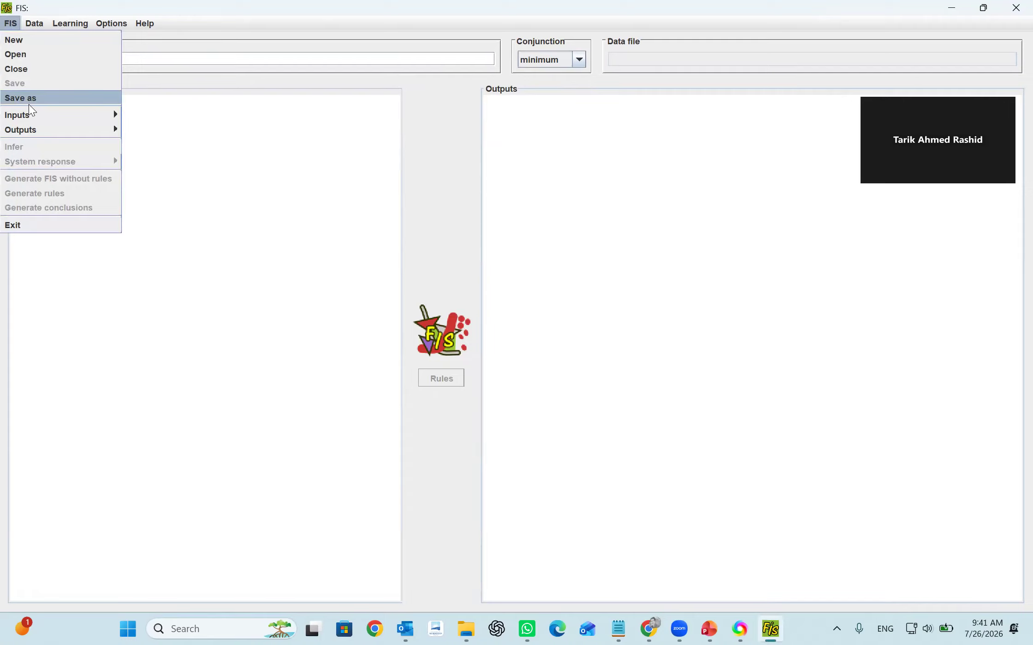
pyautogui.moveTo(104, 127)
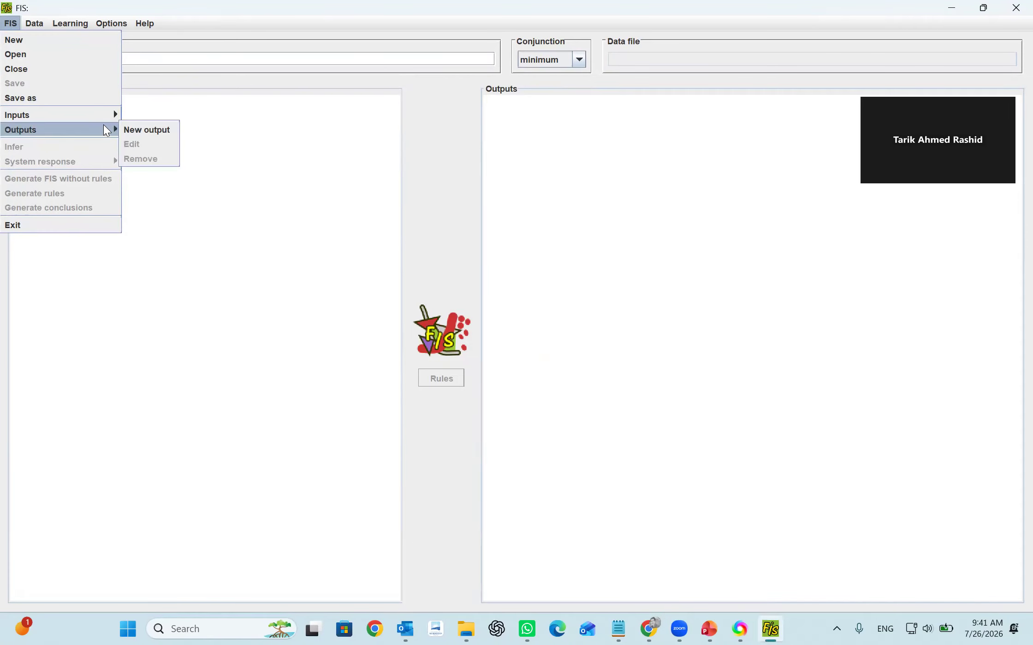
pyautogui.click(148, 133)
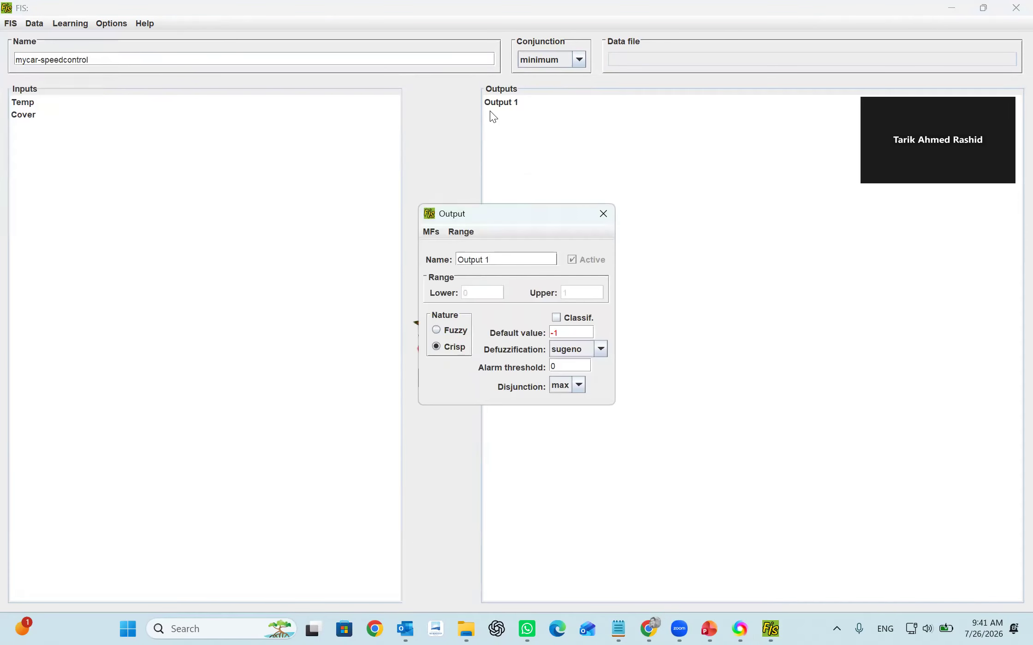
pyautogui.moveTo(492, 259); pyautogui.dragTo(459, 251)
pyautogui.write('Speed')
pyautogui.click(452, 330)
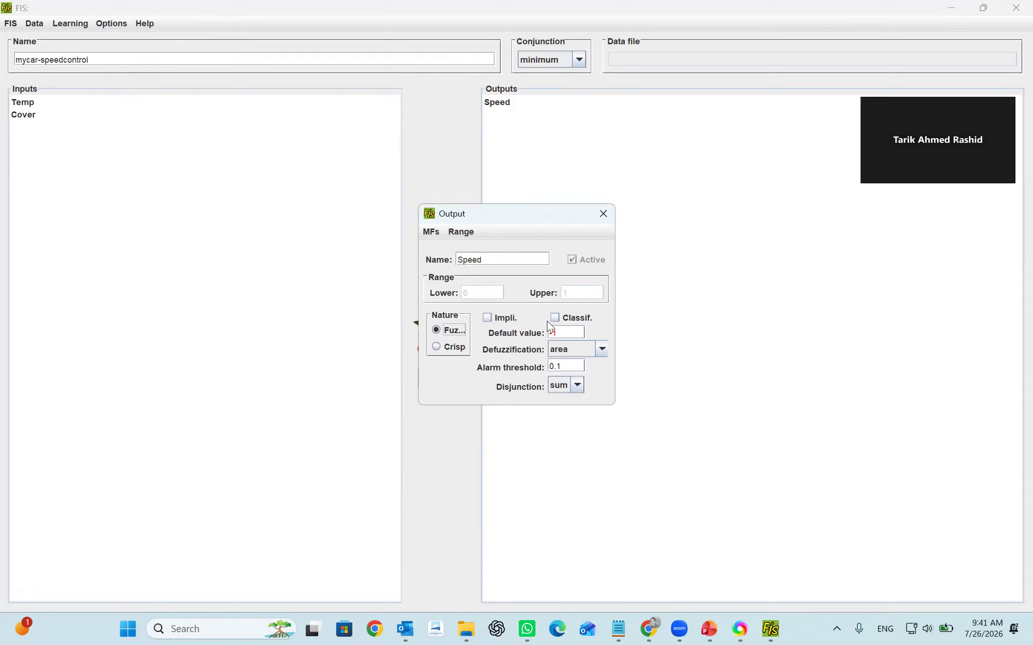
# Set the Speed output's range to a lower limit of 0 and an upper limit of 100
pyautogui.click(466, 232)
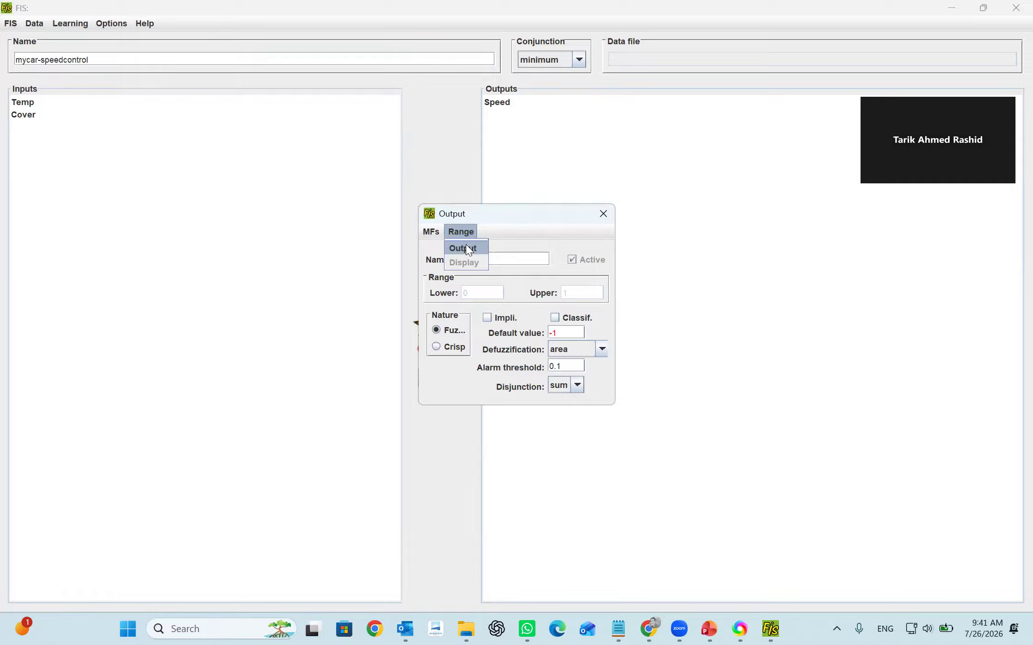
pyautogui.click(468, 249)
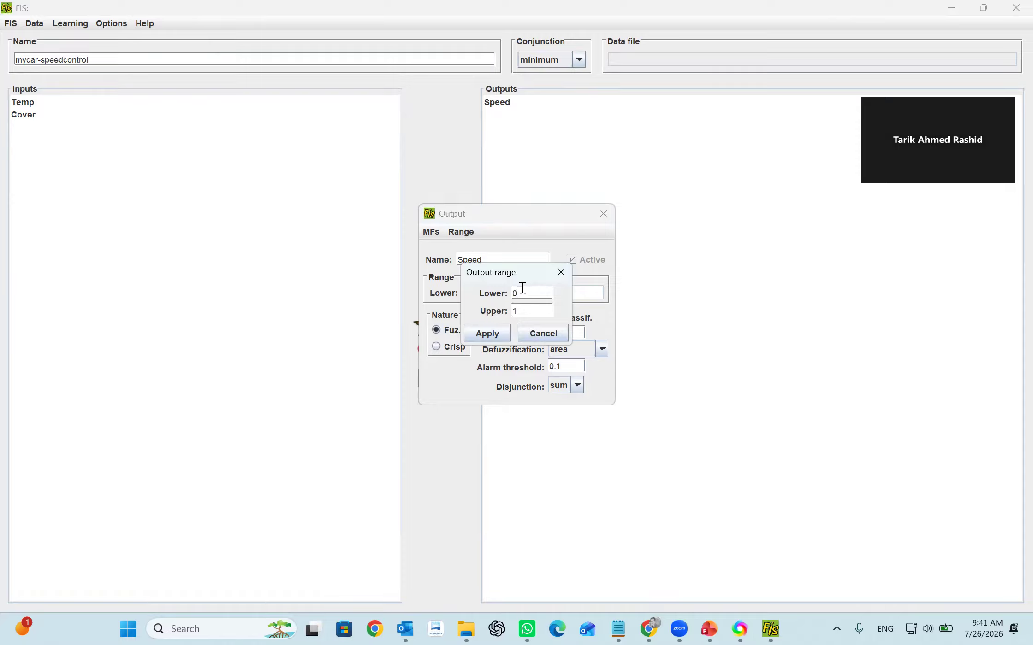
pyautogui.click(522, 309)
pyautogui.click(500, 334)
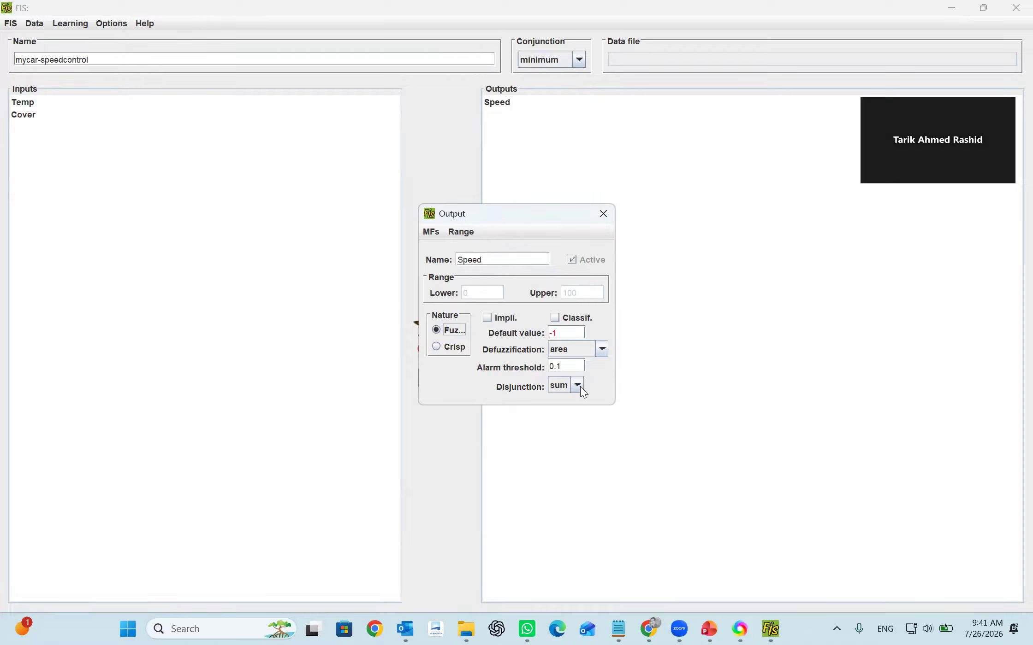
# Add a first membership function named Slow to the Speed output and make it trapezoidal
pyautogui.click(433, 233)
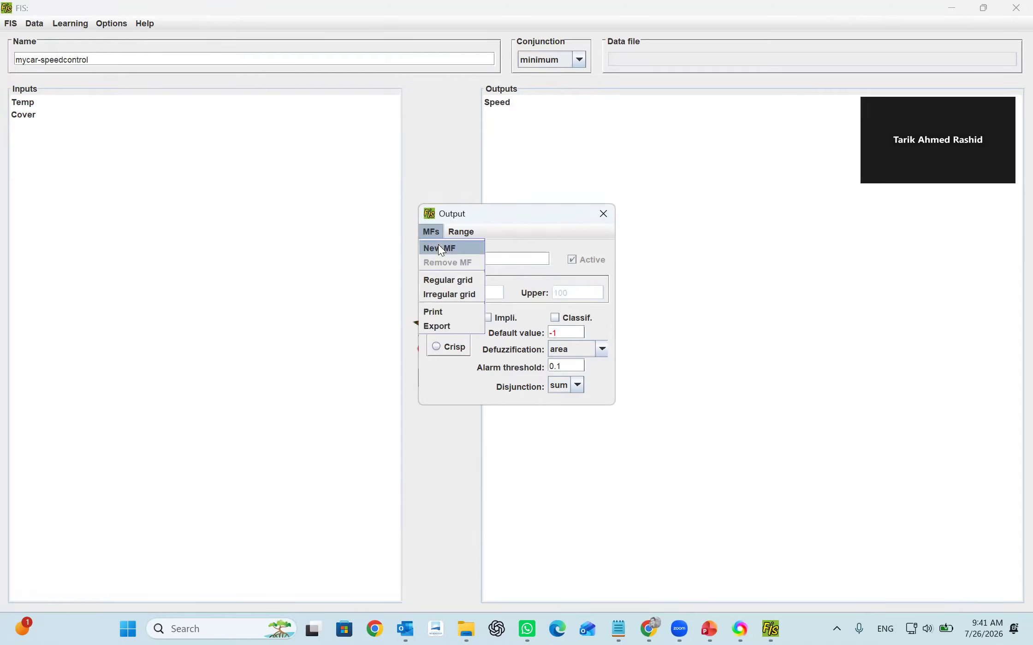
pyautogui.click(438, 245)
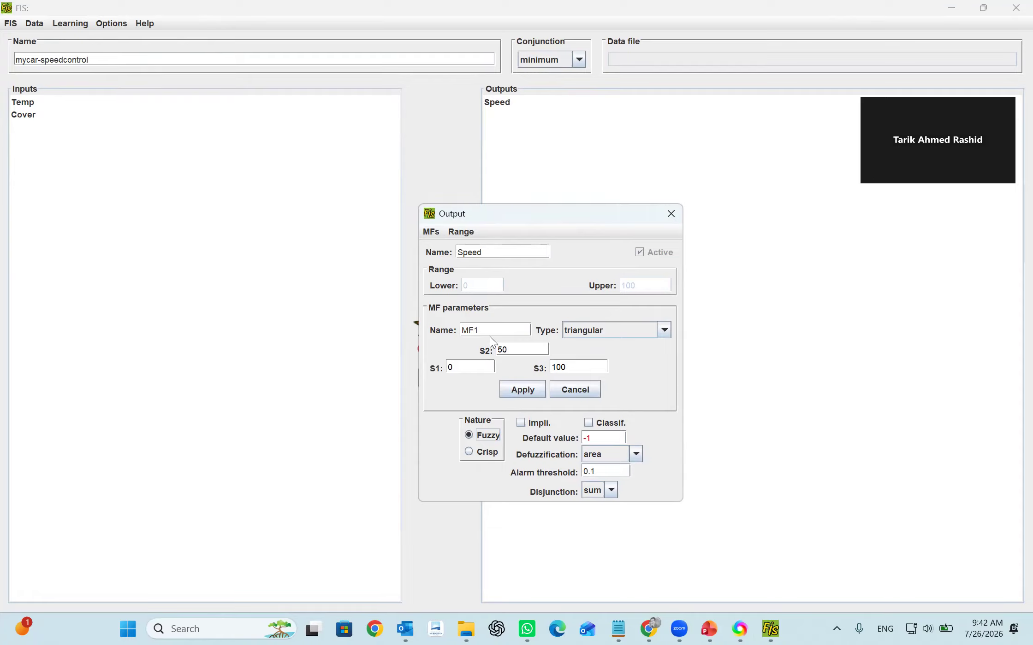
pyautogui.doubleClick(465, 330)
pyautogui.write('F')
pyautogui.press('BackSpace')
pyautogui.write('s')
pyautogui.press('BackSpace')
pyautogui.write('Slow')
pyautogui.click(640, 335)
pyautogui.click(620, 357)
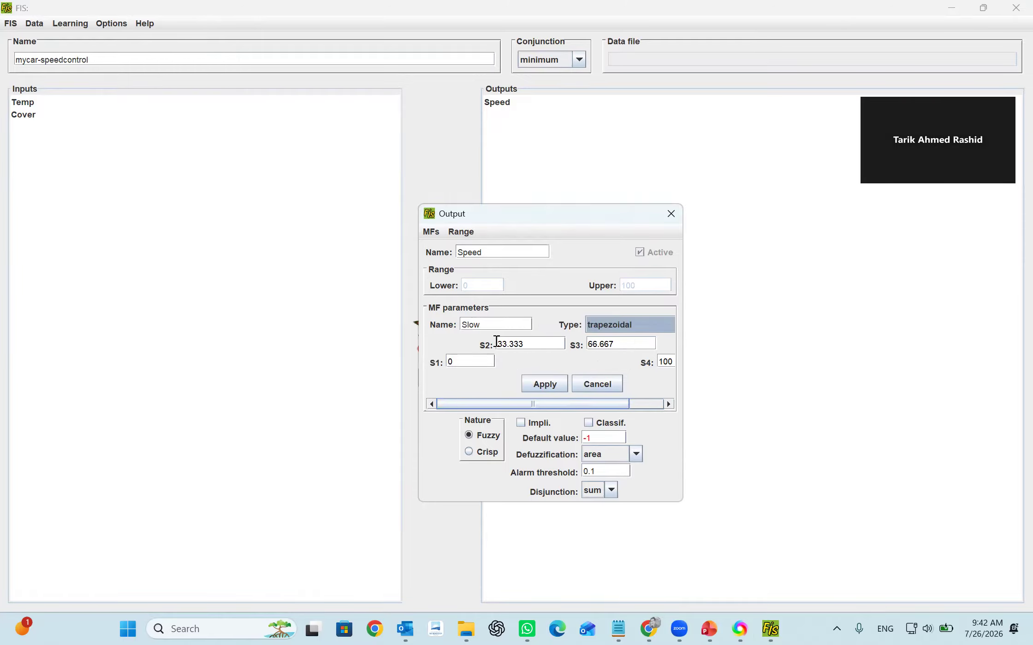
# Set Slow's parameters to S1 -37.5, S2 -4.17, S3 25 and S4 75, and apply them
pyautogui.click(478, 362)
pyautogui.press('BackSpace')
pyautogui.write('-')
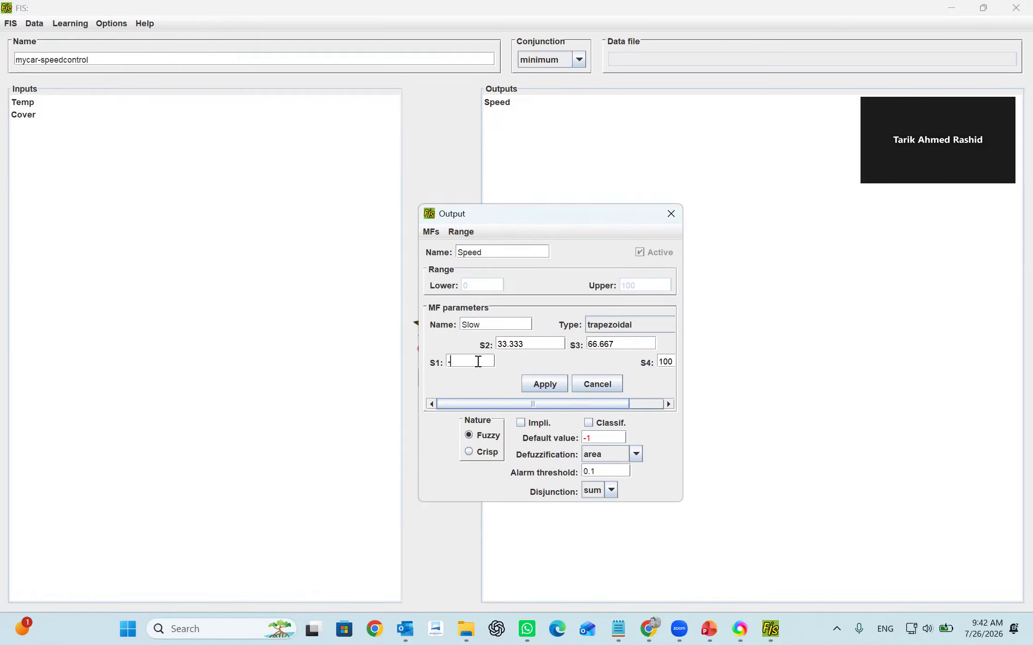
pyautogui.write('37.5')
pyautogui.moveTo(537, 344); pyautogui.dragTo(493, 341)
pyautogui.click(617, 344)
pyautogui.moveTo(617, 343); pyautogui.dragTo(588, 344)
pyautogui.write('27')
pyautogui.press('BackSpace')
pyautogui.write('5')
pyautogui.moveTo(672, 360); pyautogui.dragTo(657, 366)
pyautogui.write('75')
pyautogui.click(552, 383)
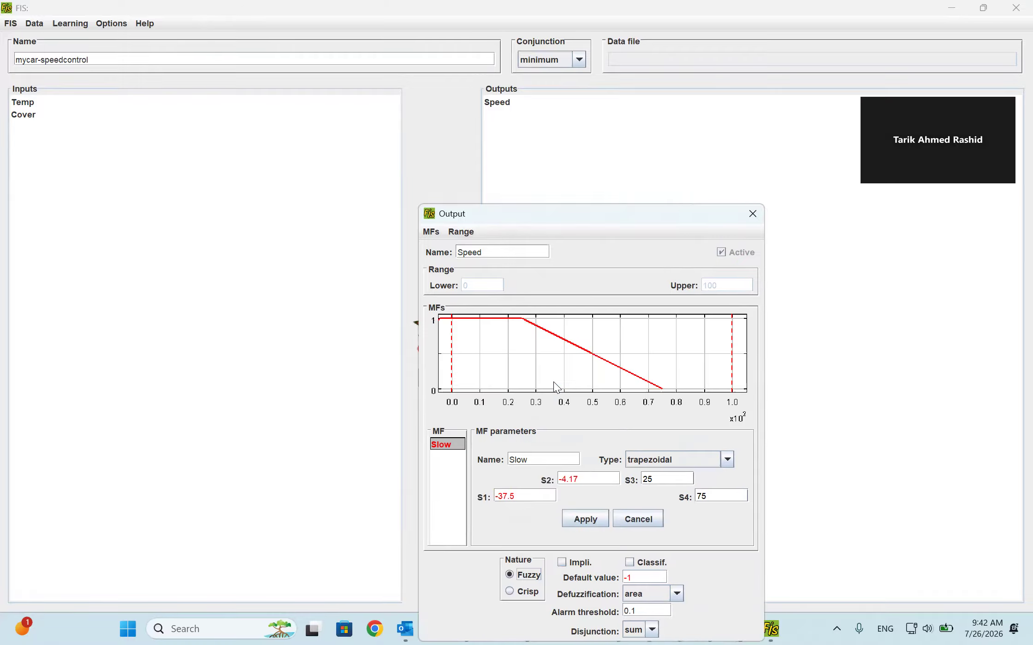
# Add a second membership function named Fast to the Speed output and make it trapezoidal
pyautogui.click(430, 231)
pyautogui.click(433, 250)
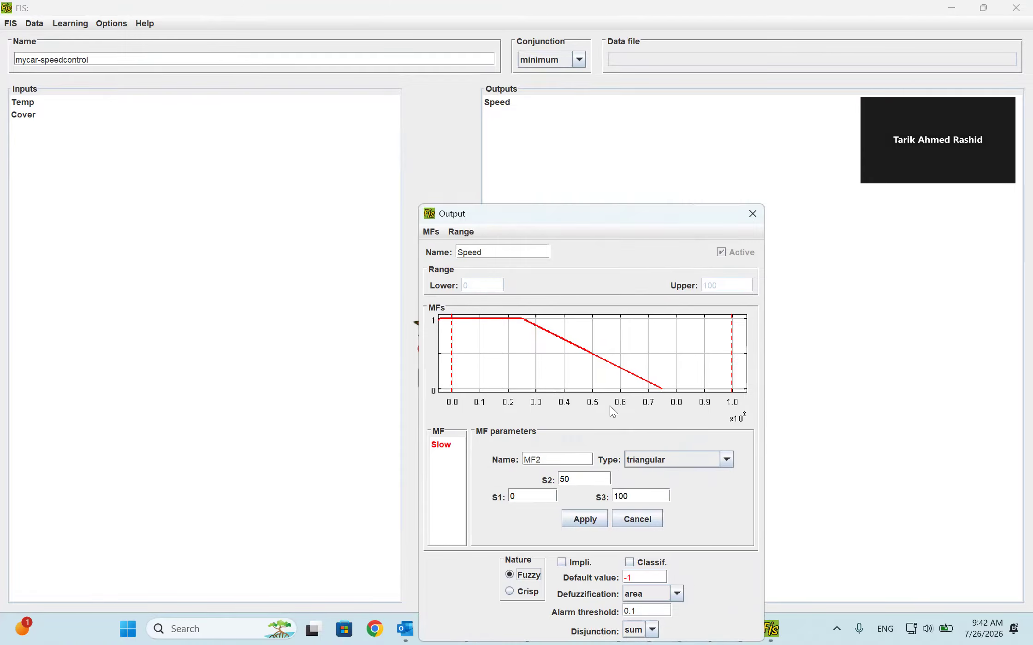
pyautogui.doubleClick(524, 456)
pyautogui.click(524, 497)
pyautogui.moveTo(524, 497); pyautogui.dragTo(501, 499)
pyautogui.moveTo(576, 479); pyautogui.dragTo(546, 482)
pyautogui.click(686, 455)
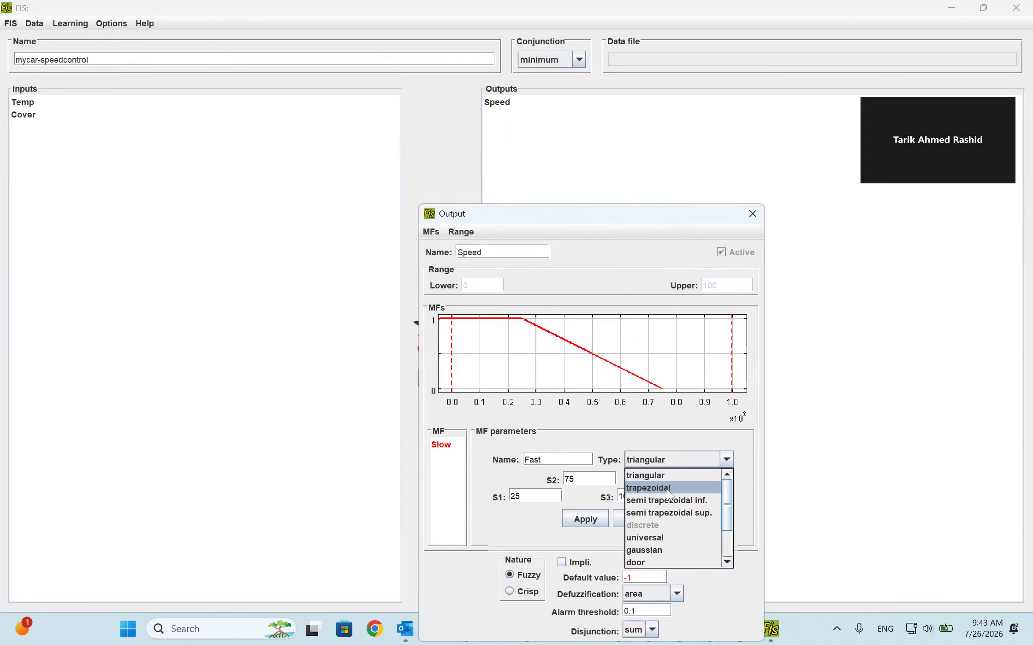
pyautogui.click(667, 489)
# Set Fast's parameters to S1 25, S2 75, S3 104 and S4 138, apply them and close the Speed output's settings
pyautogui.moveTo(528, 490); pyautogui.dragTo(488, 483)
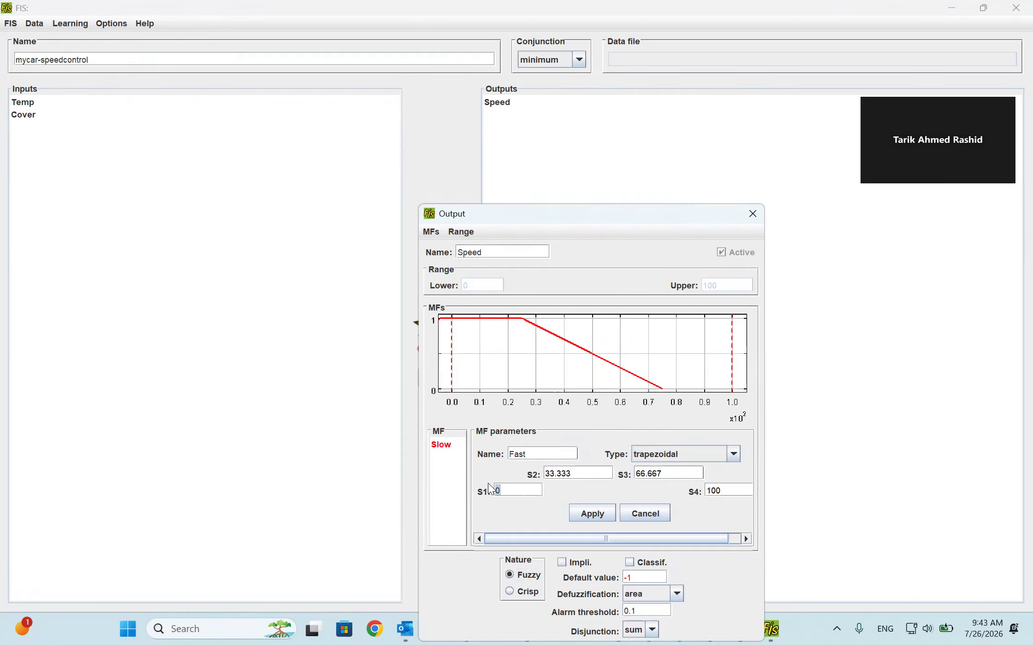
pyautogui.write('25')
pyautogui.moveTo(575, 478); pyautogui.dragTo(527, 469)
pyautogui.write('75')
pyautogui.moveTo(668, 473); pyautogui.dragTo(631, 475)
pyautogui.write('104')
pyautogui.moveTo(722, 489); pyautogui.dragTo(701, 492)
pyautogui.moveTo(643, 221); pyautogui.dragTo(634, 93)
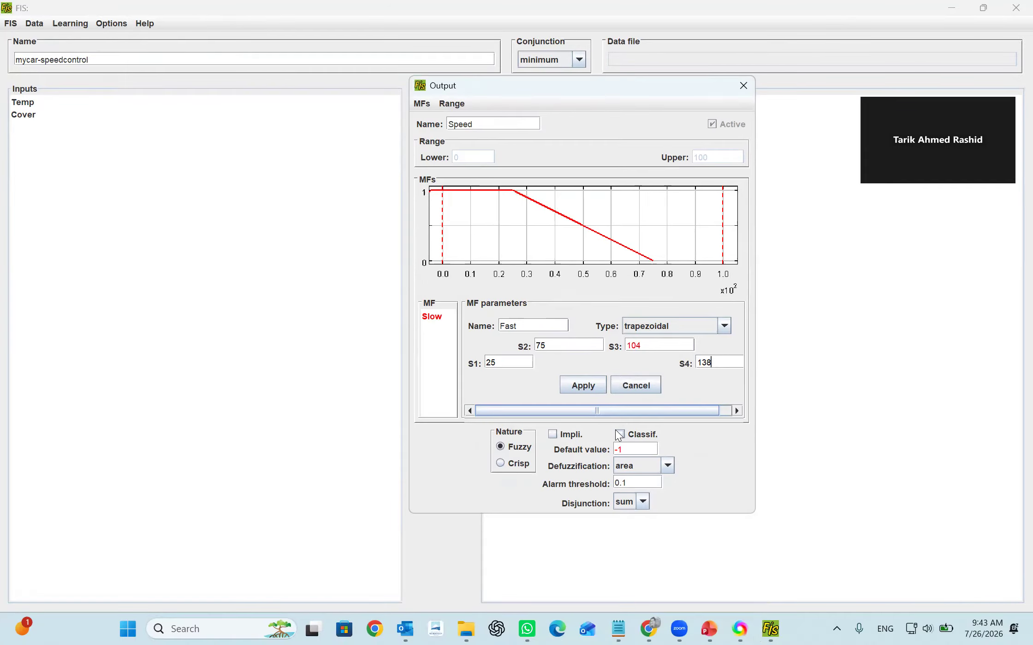
pyautogui.click(587, 387)
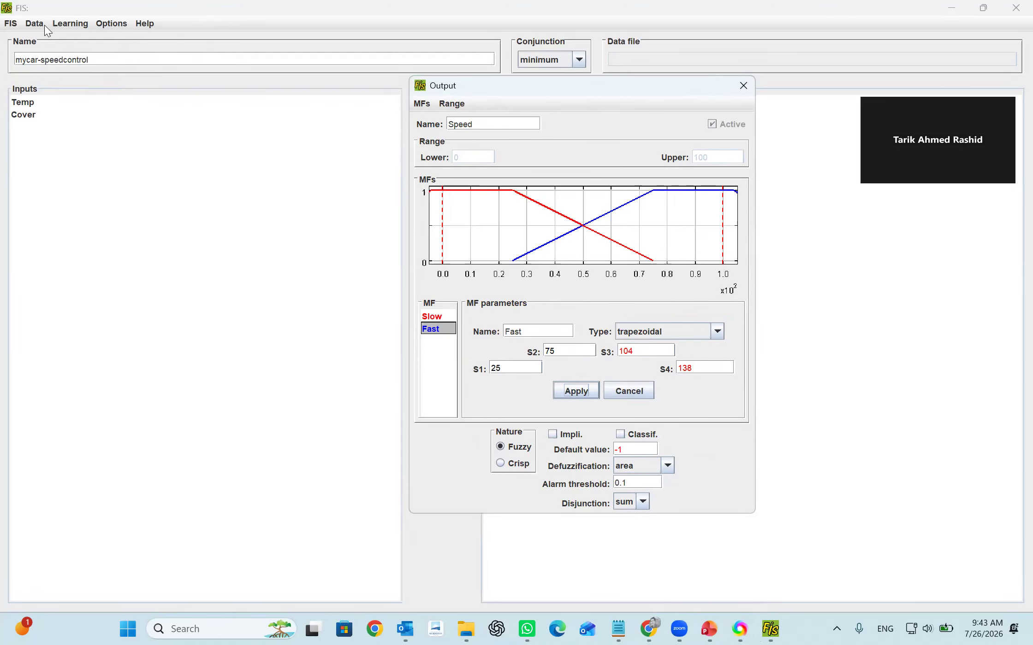
pyautogui.click(744, 88)
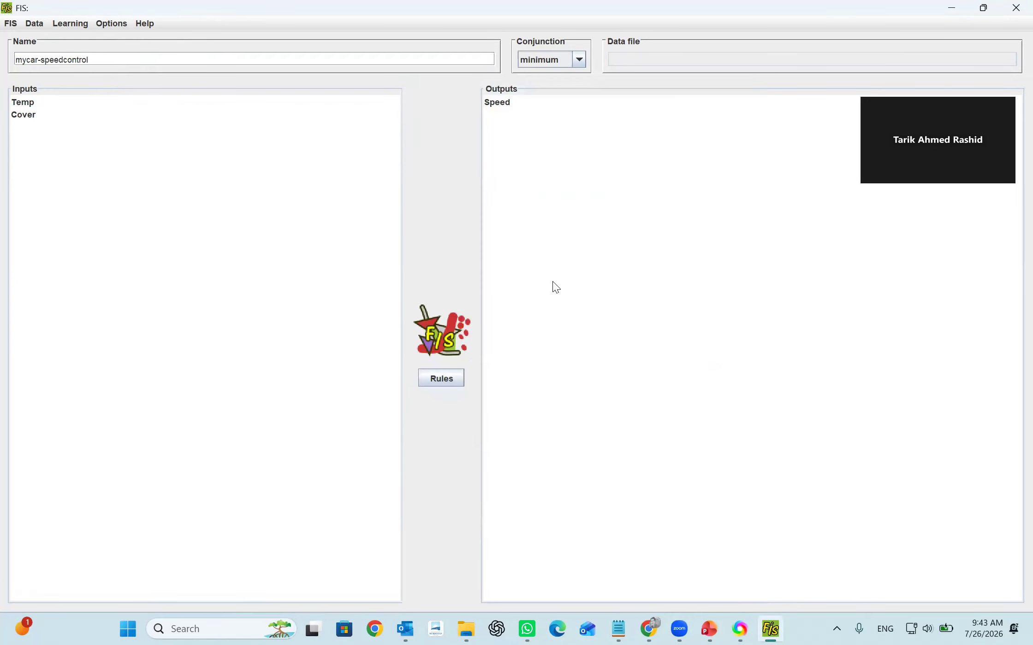
# Open the rule editor and switch to the FL-Part 3 presentation in PowerPoint to read the driving speed rules on slide 6
pyautogui.click(448, 379)
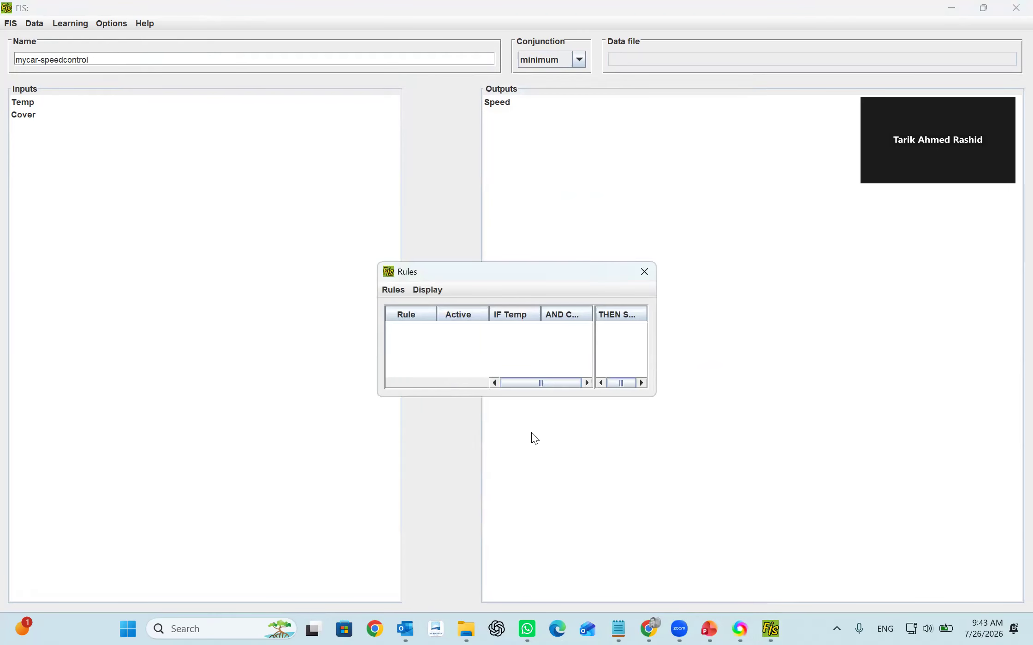
pyautogui.moveTo(708, 629)
pyautogui.click(709, 554)
pyautogui.click(103, 333)
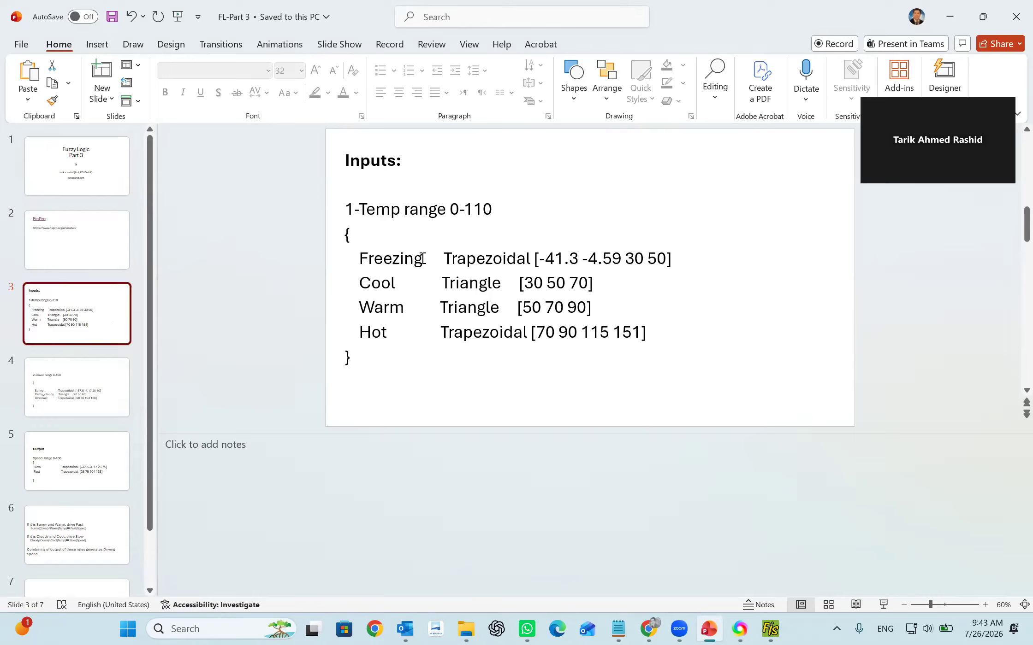
pyautogui.click(121, 392)
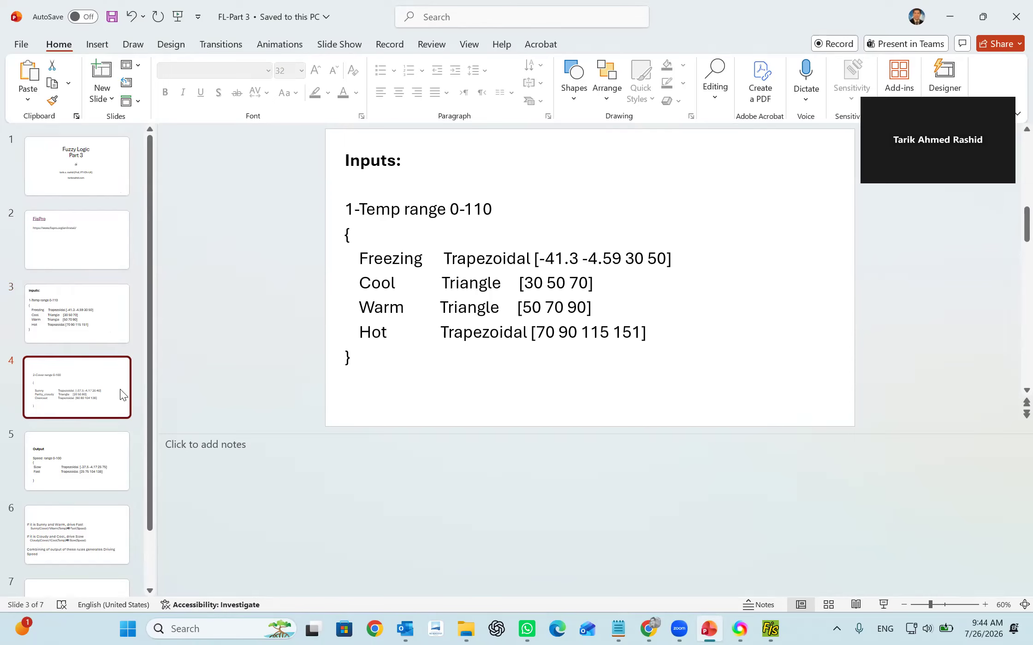
pyautogui.click(105, 471)
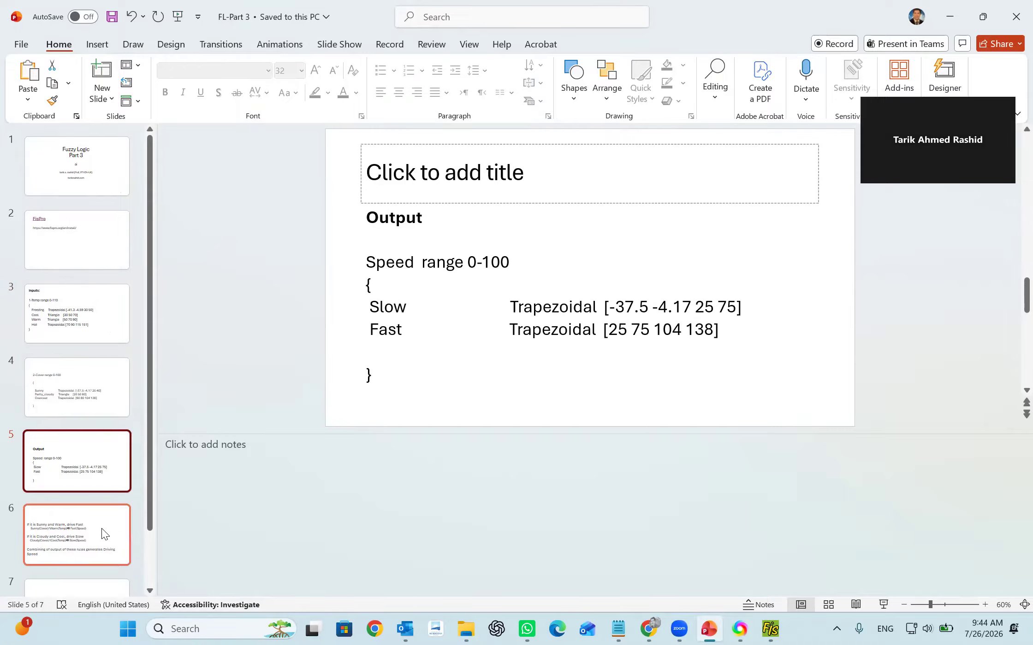
pyautogui.moveTo(149, 506); pyautogui.dragTo(151, 532)
pyautogui.click(116, 516)
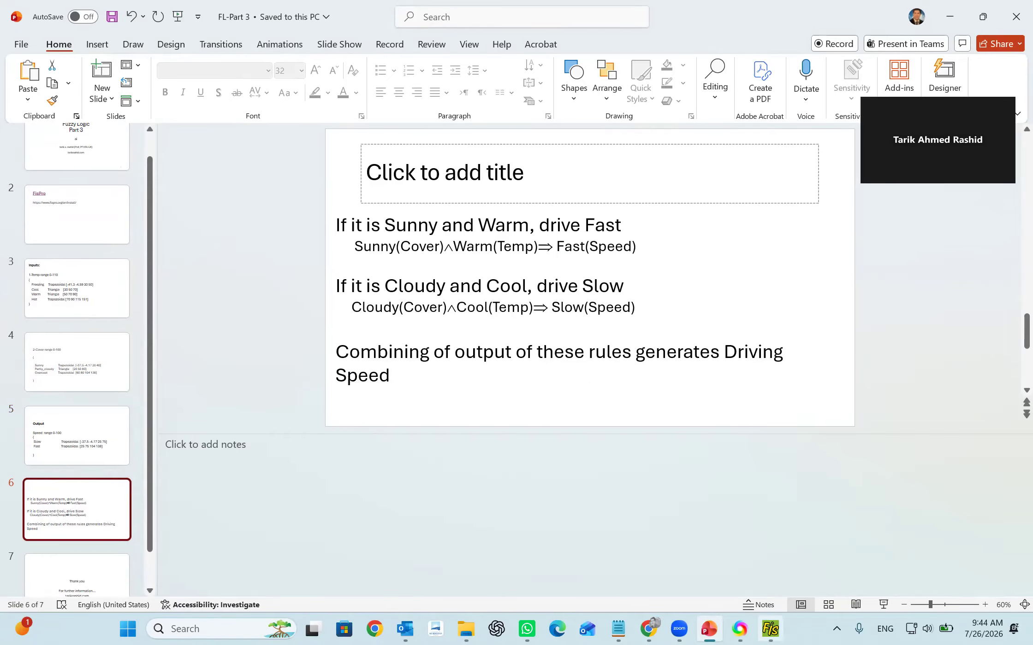
# Switch back to FisPro and add a first rule: if Temp is Warm and Cover is Sunny, Speed is Fast
pyautogui.click(771, 629)
pyautogui.click(447, 382)
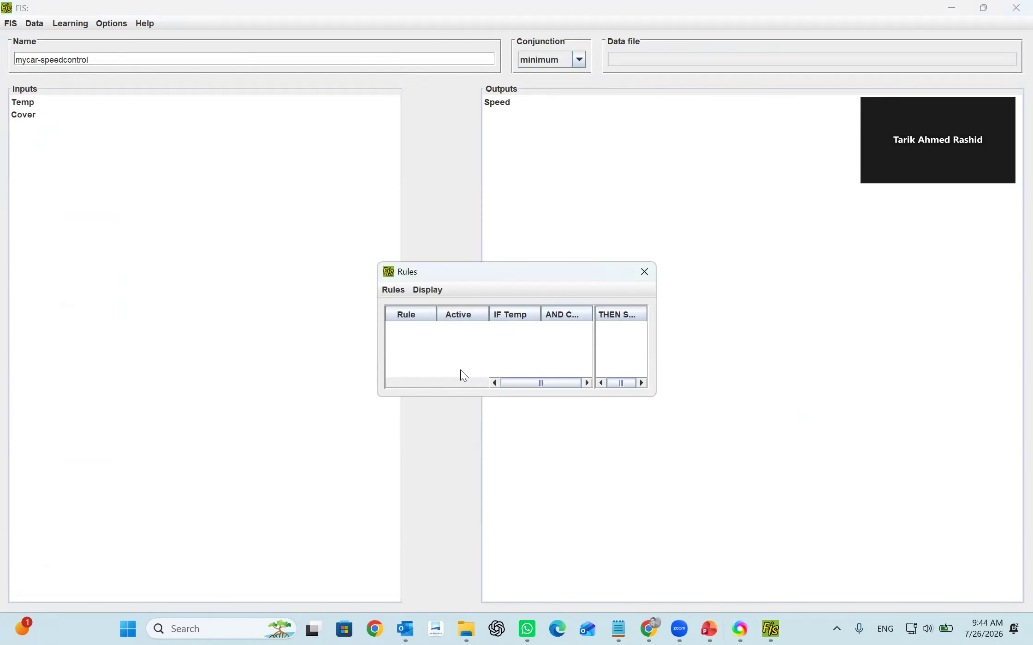
pyautogui.click(399, 291)
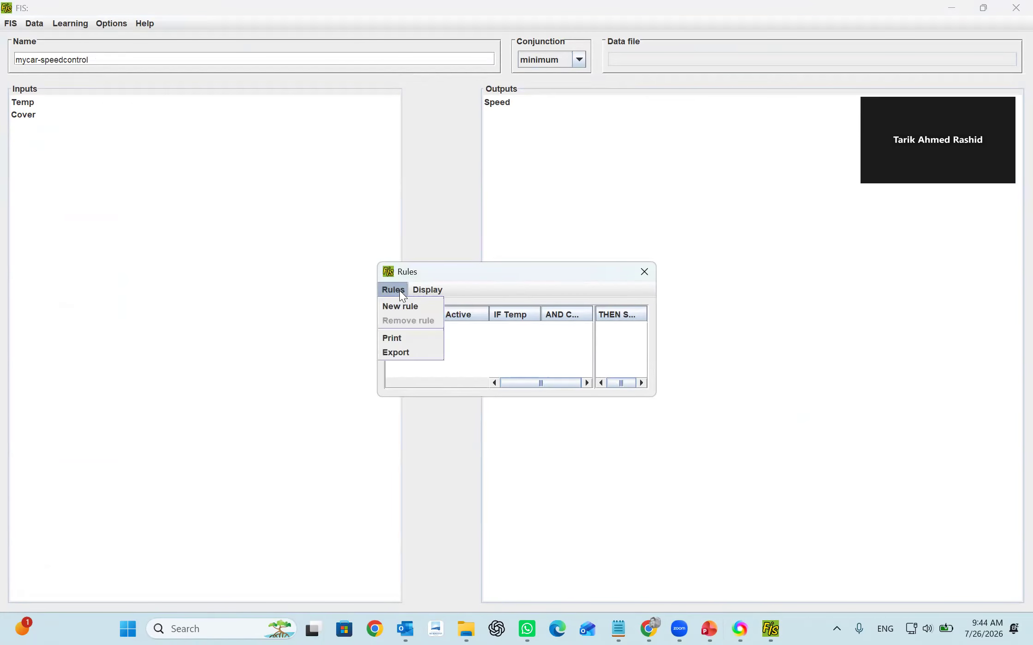
pyautogui.click(403, 304)
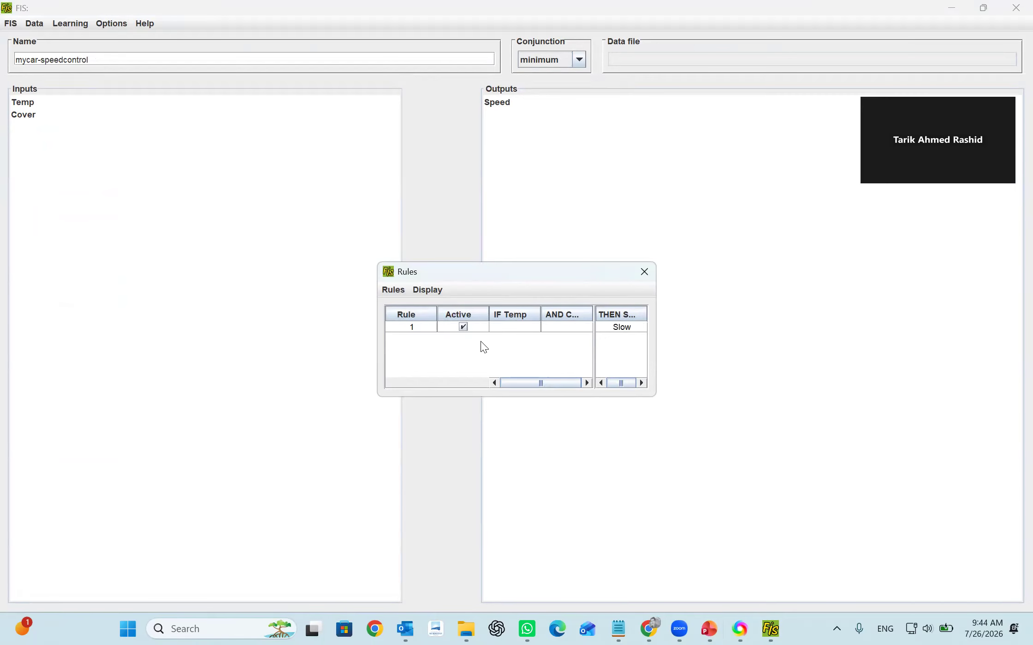
pyautogui.click(514, 327)
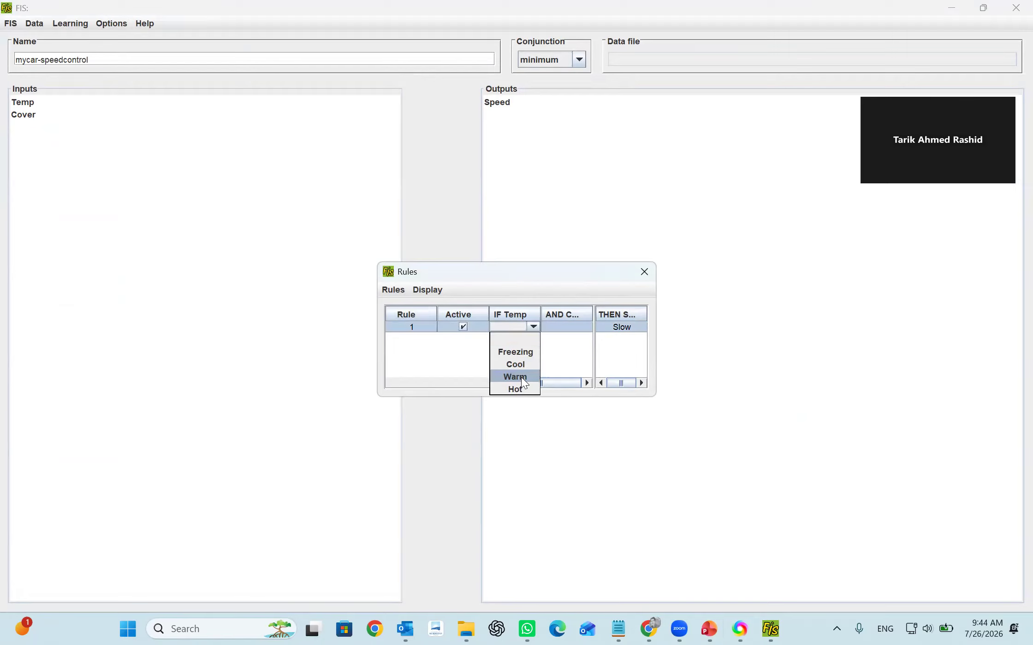
pyautogui.click(567, 327)
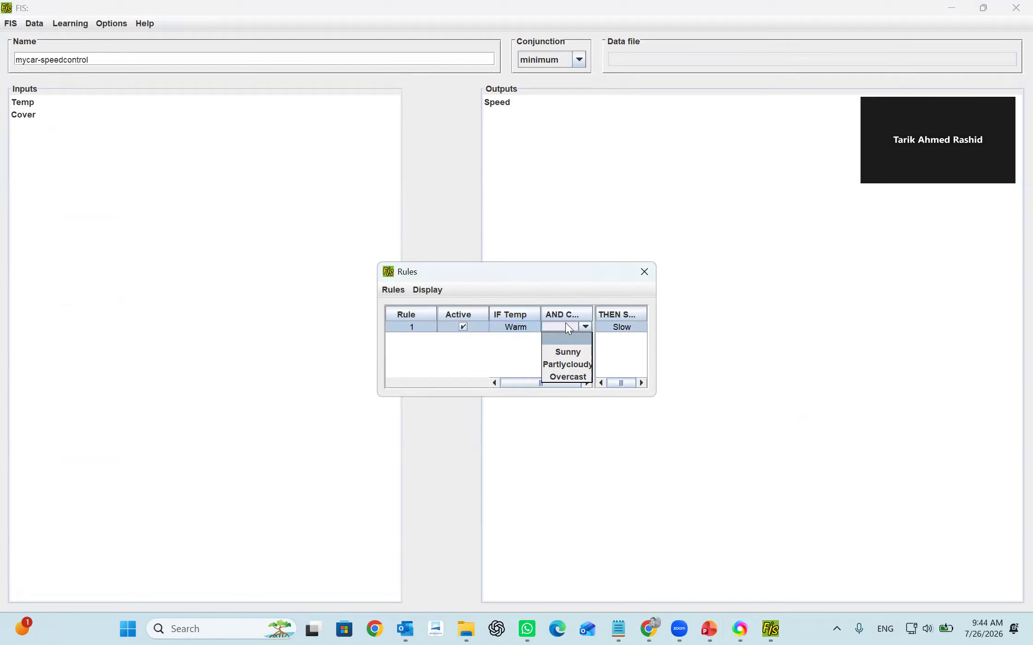
pyautogui.click(619, 325)
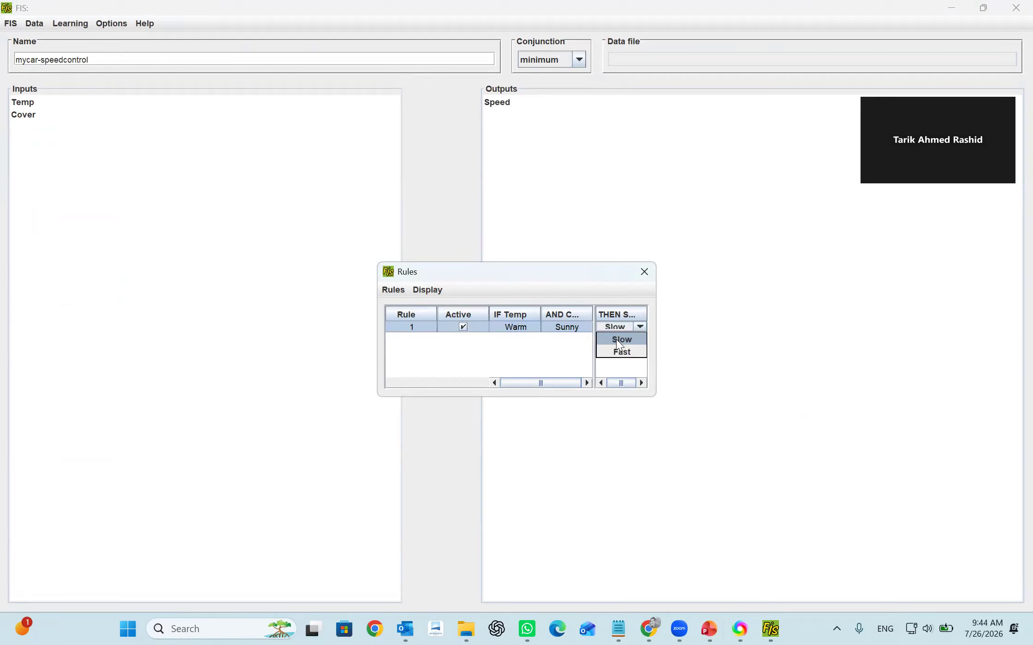
pyautogui.click(618, 353)
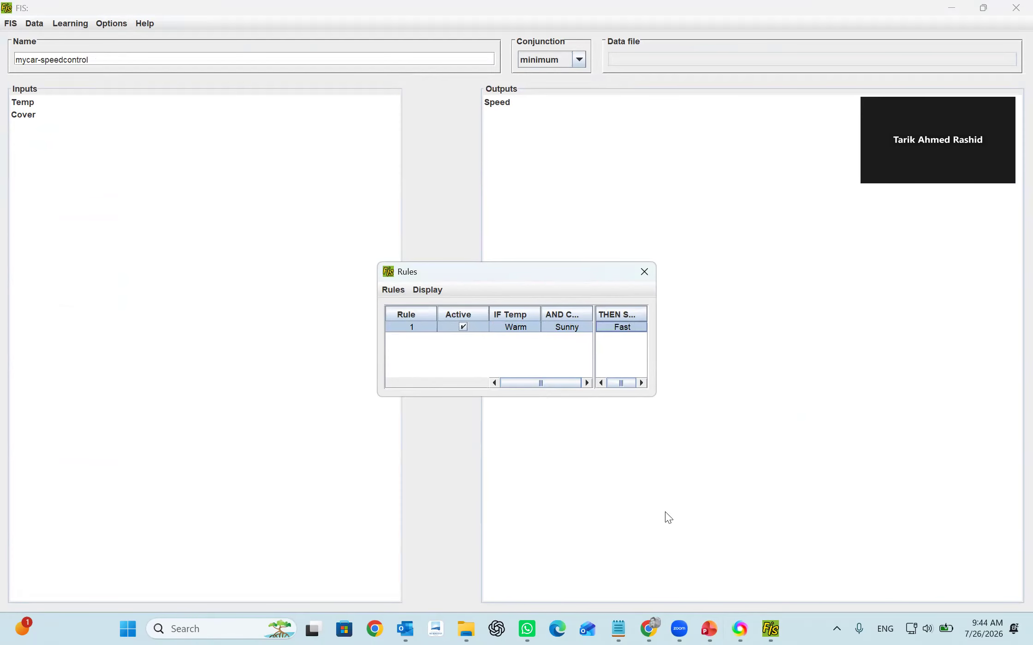
# Following the PowerPoint rules slide, add a second FisPro rule: if Temp is Cool and Cover is Partlycloudy, Speed is Slow
pyautogui.click(709, 629)
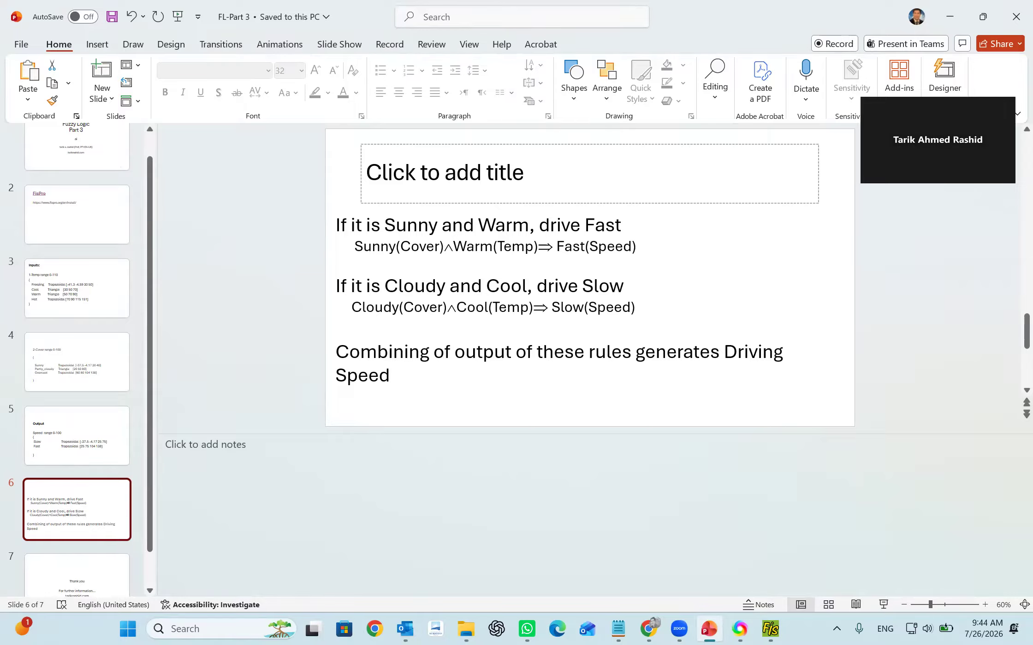
pyautogui.hotkey('alt', 'Tab')
pyautogui.click(393, 292)
pyautogui.click(400, 305)
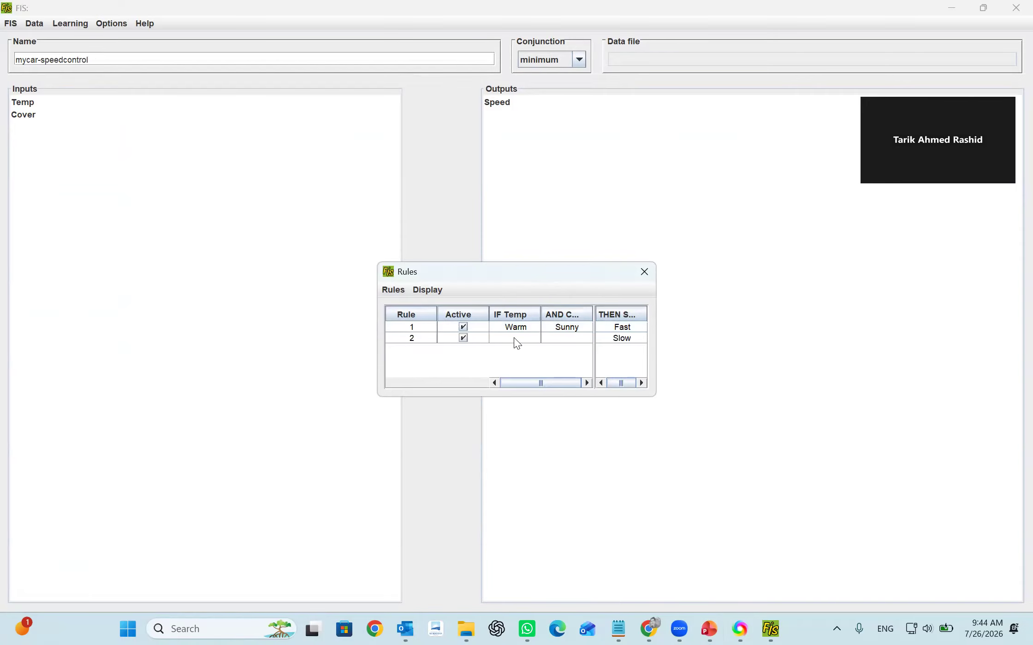
pyautogui.click(566, 338)
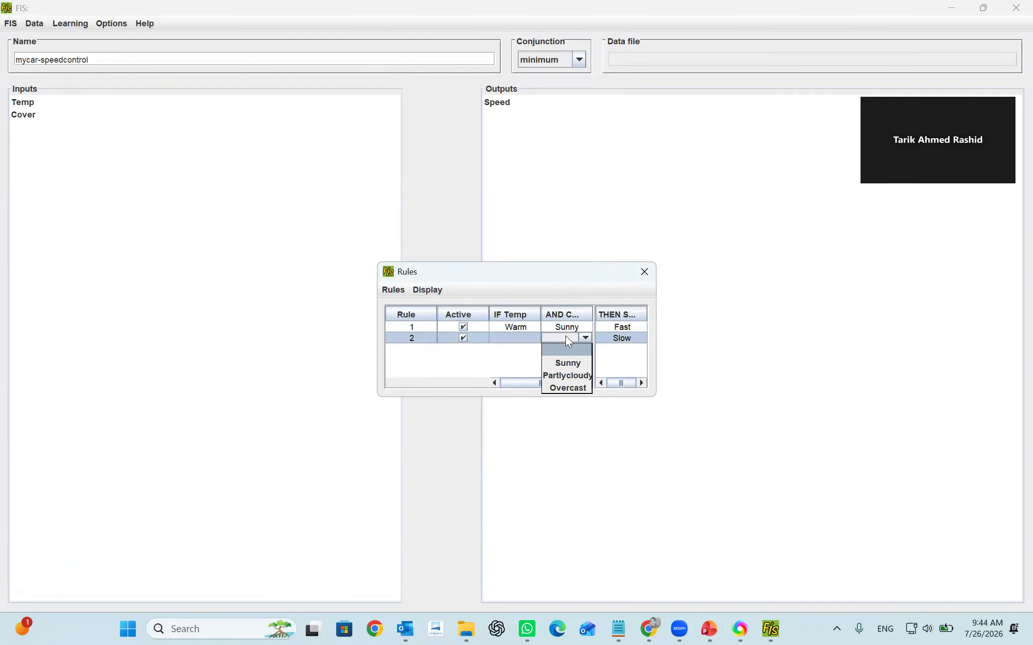
pyautogui.click(569, 374)
pyautogui.click(523, 336)
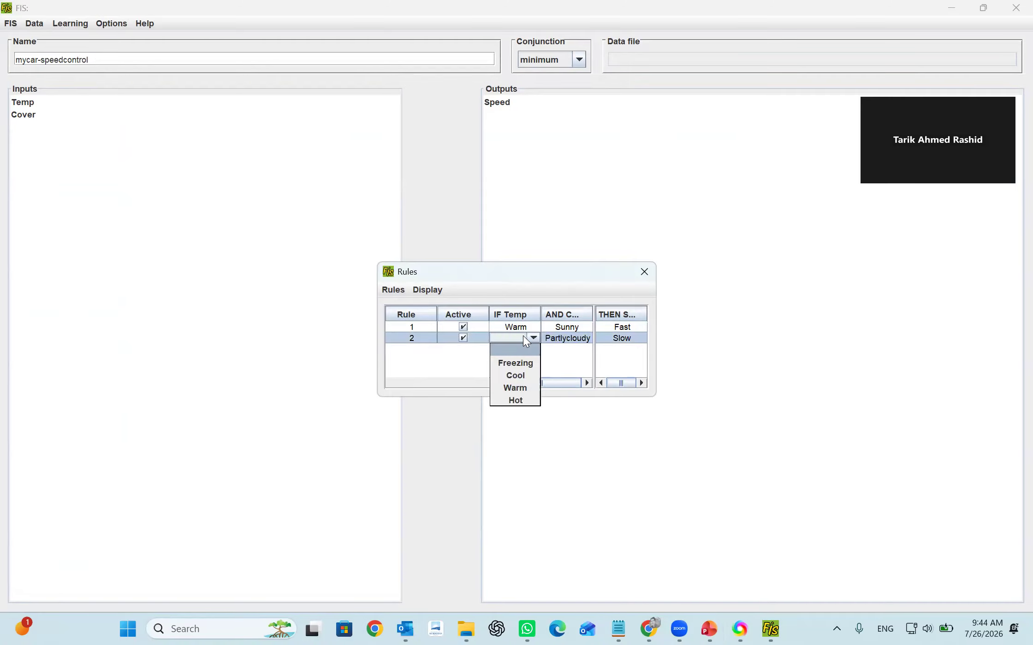
pyautogui.click(524, 375)
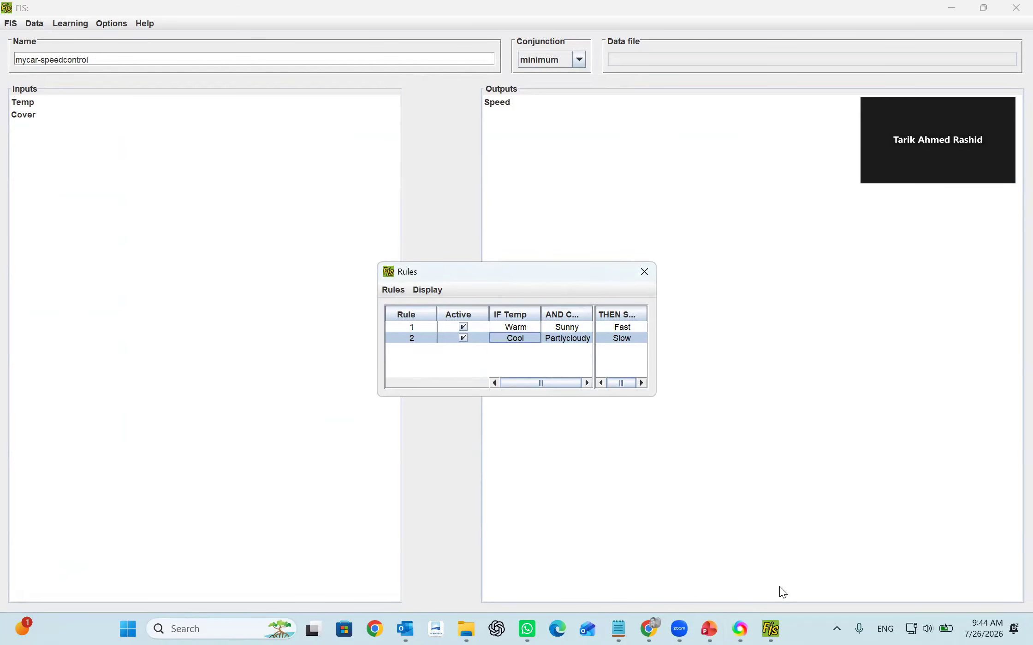
pyautogui.click(708, 629)
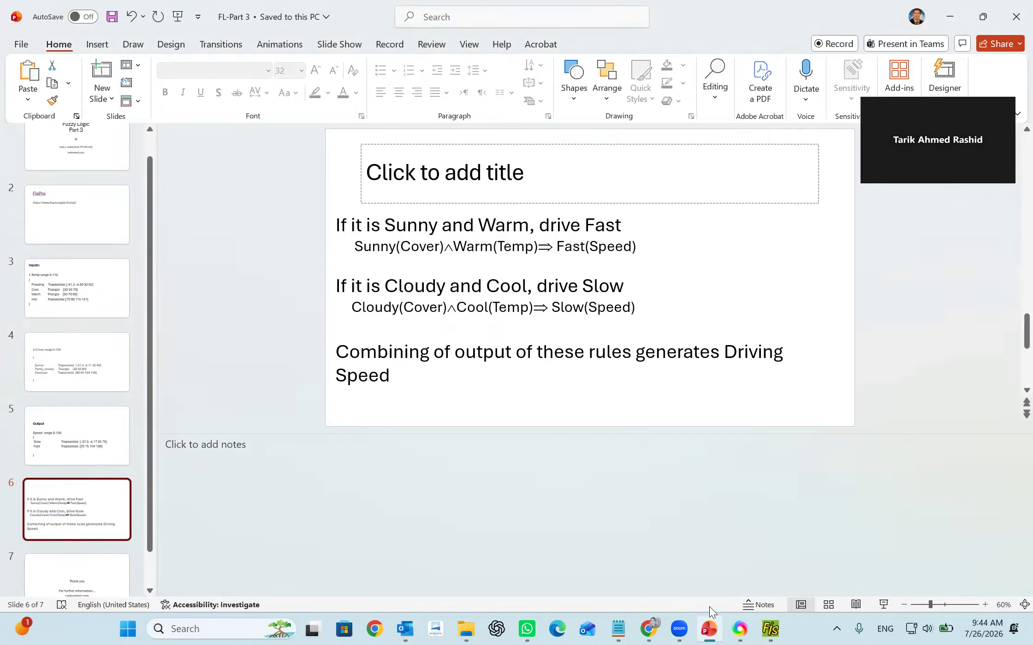
pyautogui.click(770, 629)
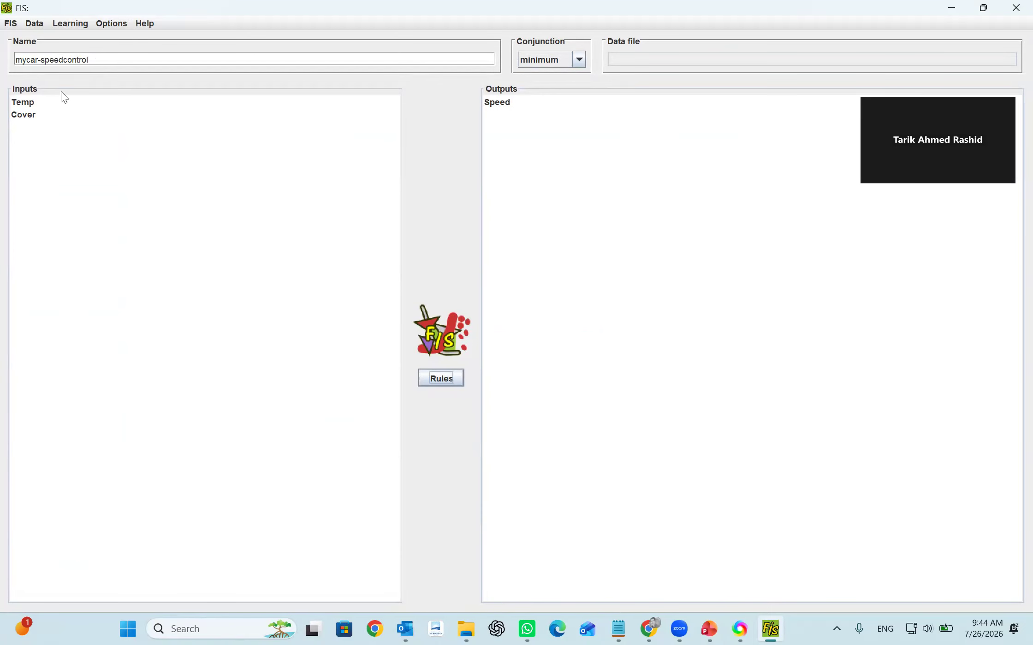
# Run the inference with Temp at 64.9 and Cover at 25, and place its window clear of the rules
pyautogui.click(11, 24)
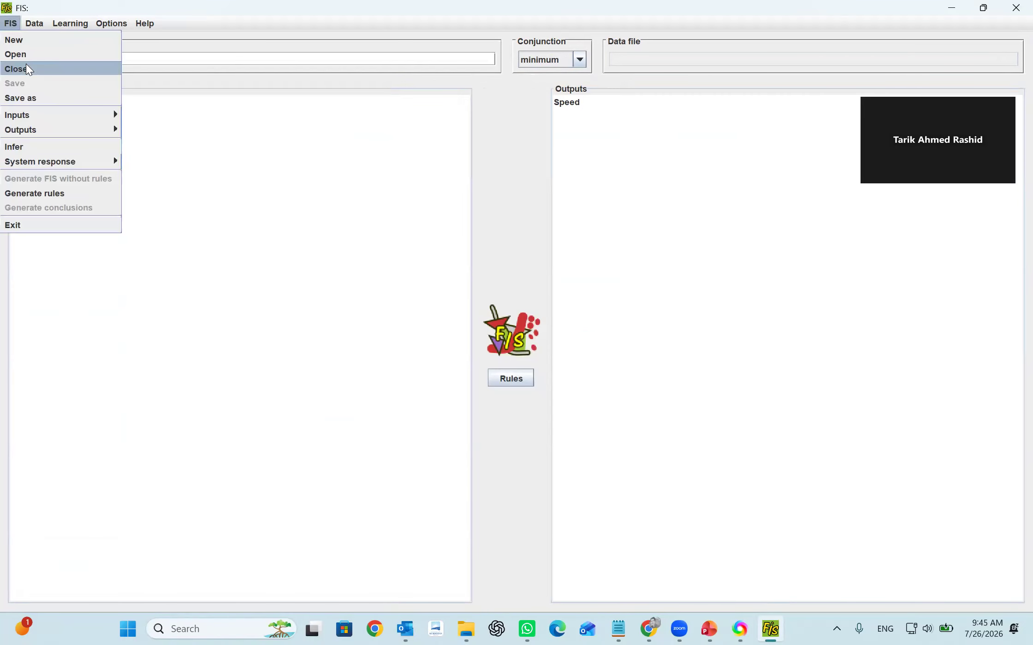
pyautogui.click(40, 147)
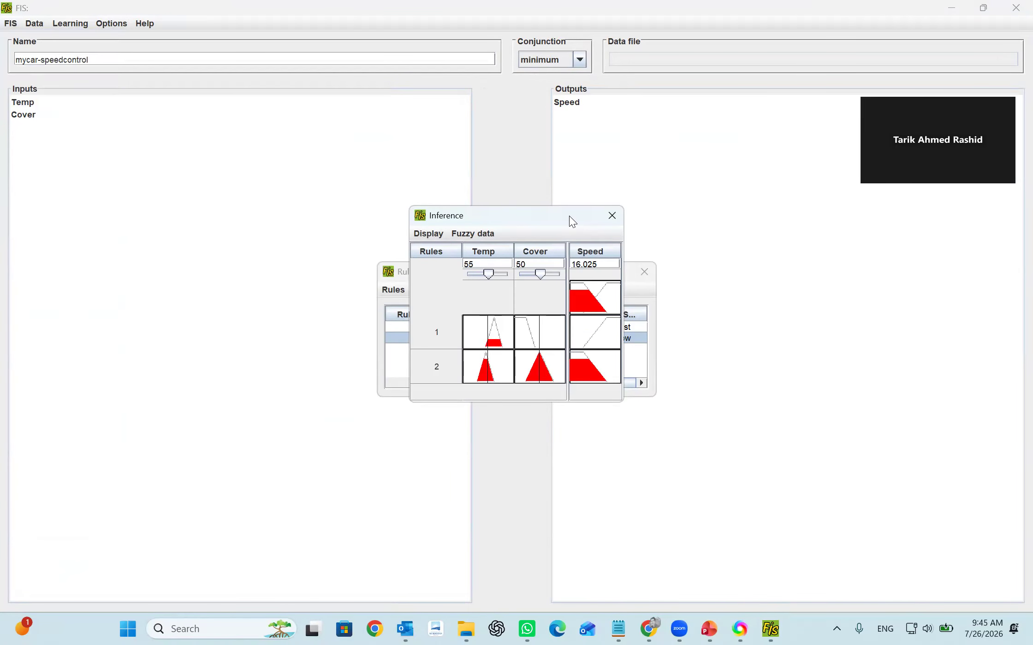
pyautogui.moveTo(488, 274); pyautogui.dragTo(531, 275)
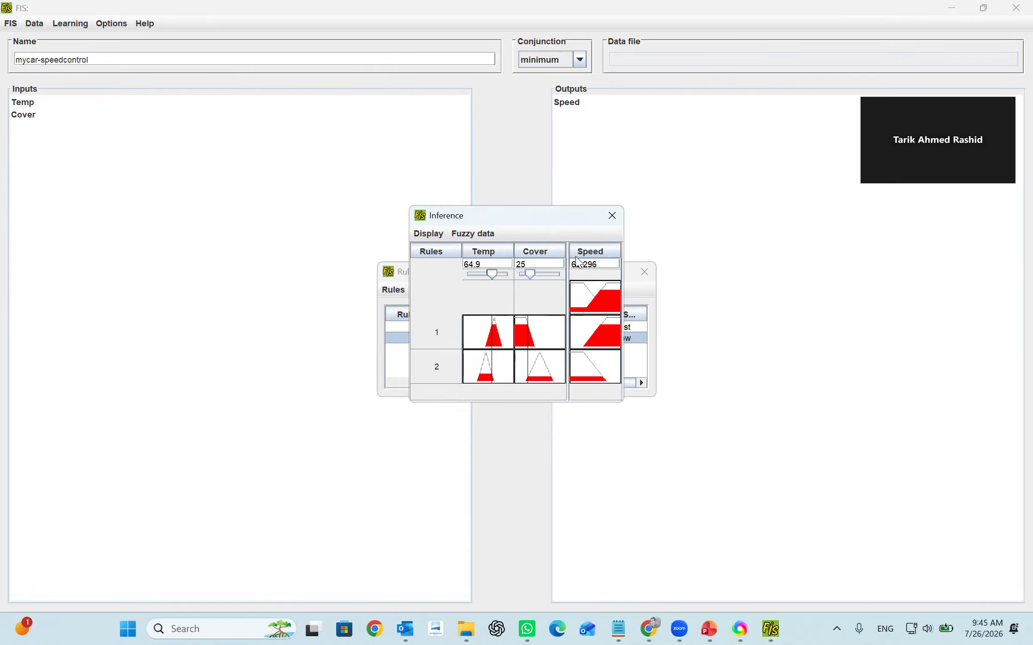
pyautogui.moveTo(572, 220); pyautogui.dragTo(511, 91)
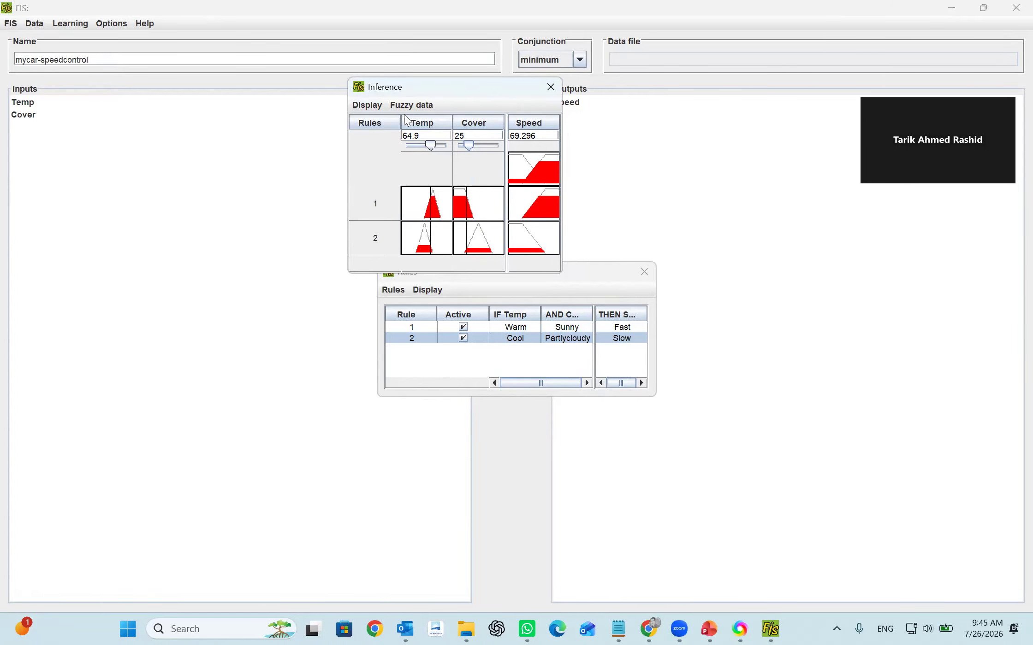
pyautogui.moveTo(492, 88); pyautogui.dragTo(374, 92)
# Set the Speed output's defuzzification to mean max and its alarm threshold to 1, keeping the disjunction at sum
pyautogui.doubleClick(578, 106)
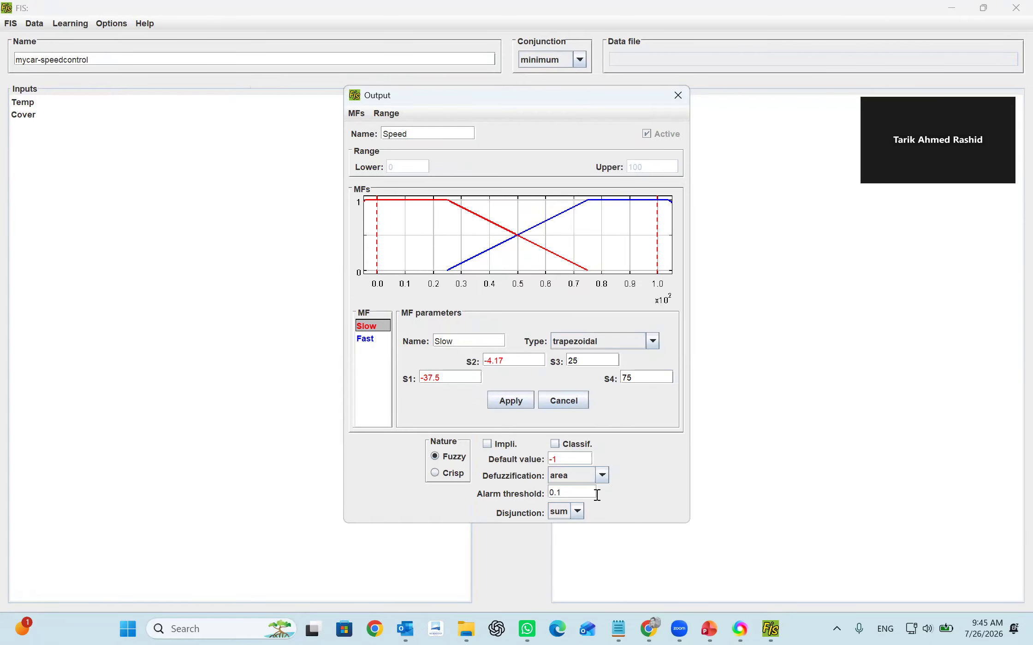
pyautogui.doubleClick(552, 491)
pyautogui.write('1')
pyautogui.click(577, 512)
pyautogui.click(576, 527)
pyautogui.click(602, 475)
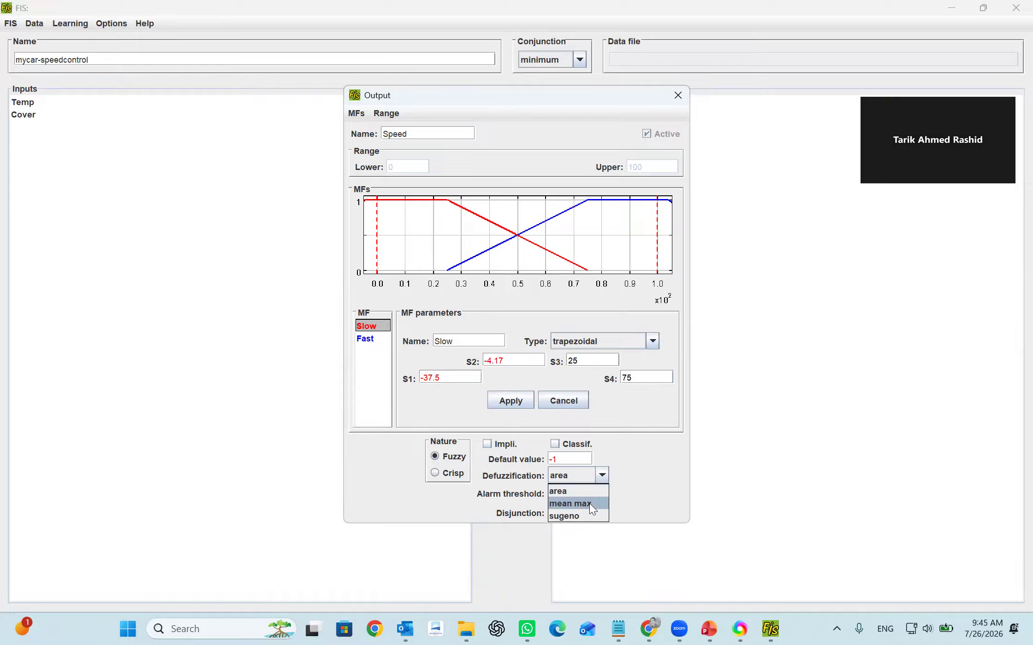
pyautogui.click(590, 503)
pyautogui.moveTo(571, 494); pyautogui.dragTo(544, 490)
pyautogui.write('1')
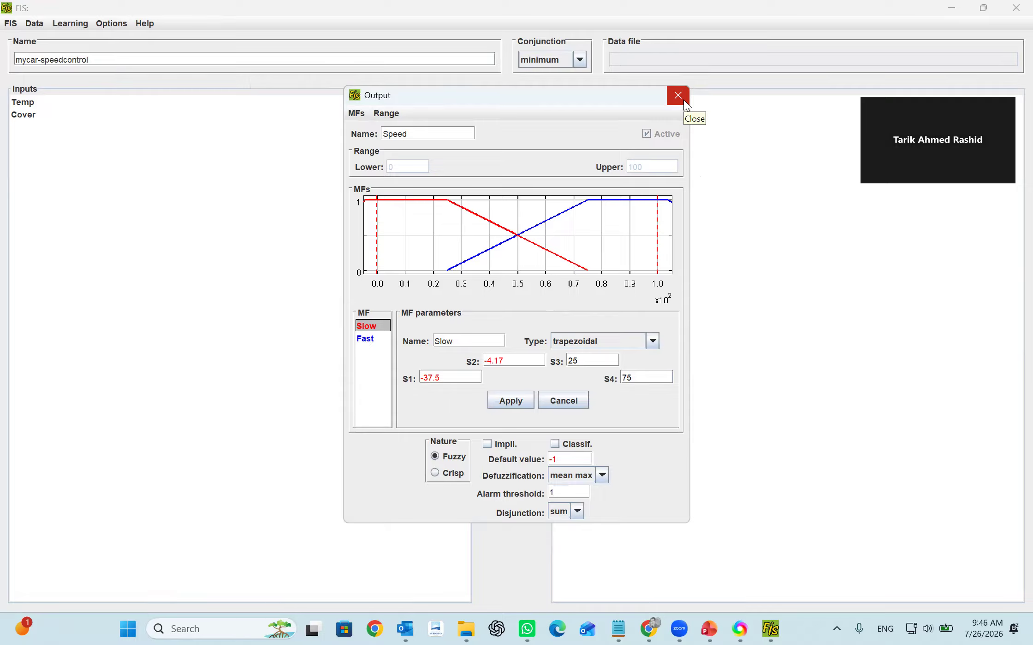
# Run the inference again to examine the Speed output under the changed defuzzification
pyautogui.click(10, 23)
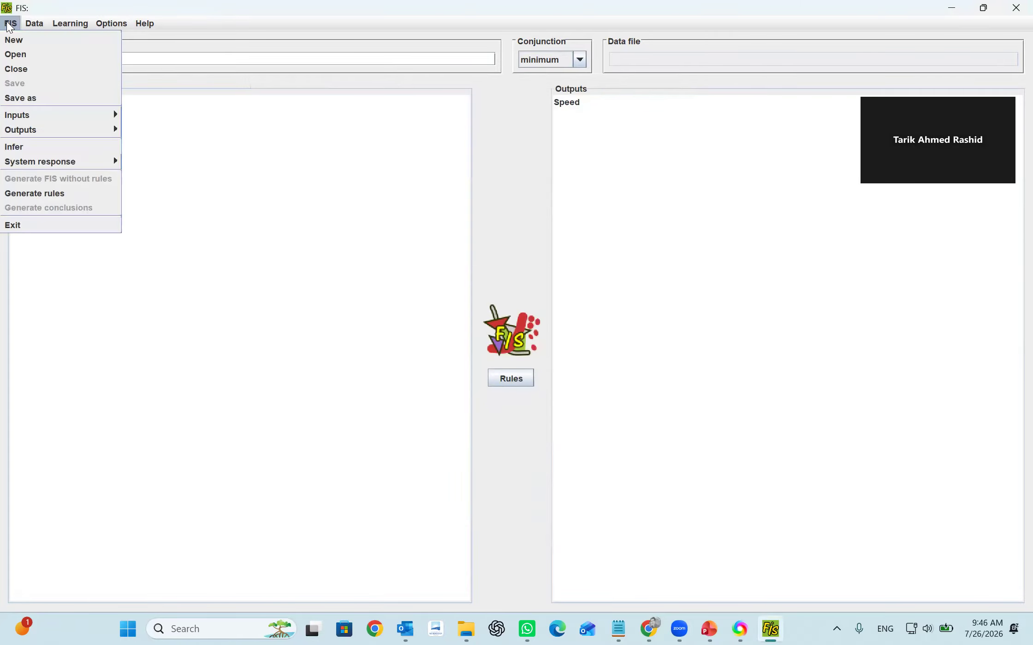
pyautogui.click(24, 148)
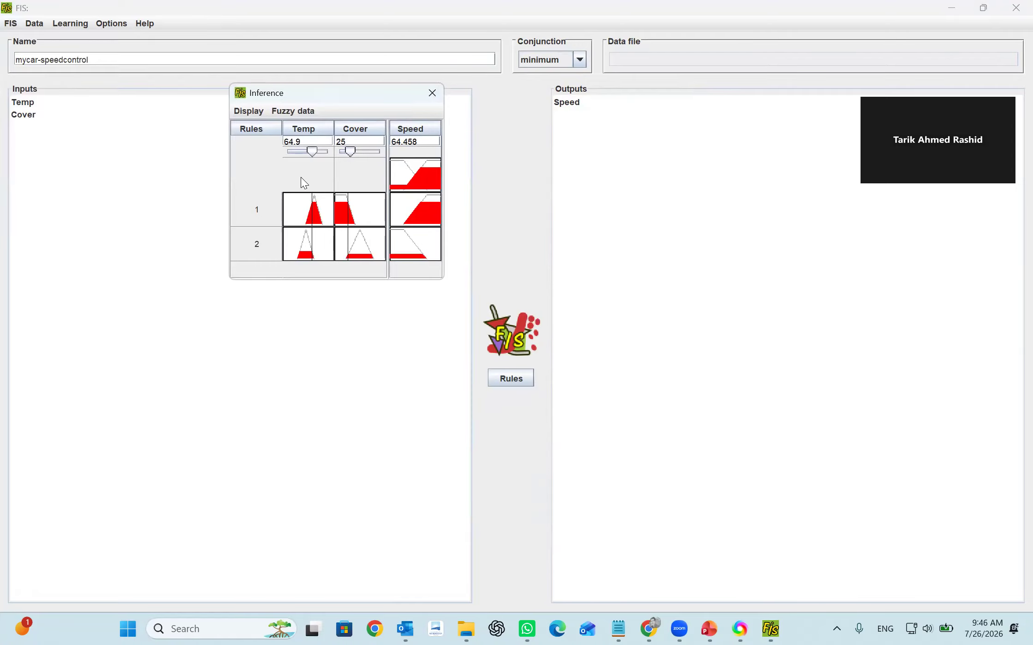